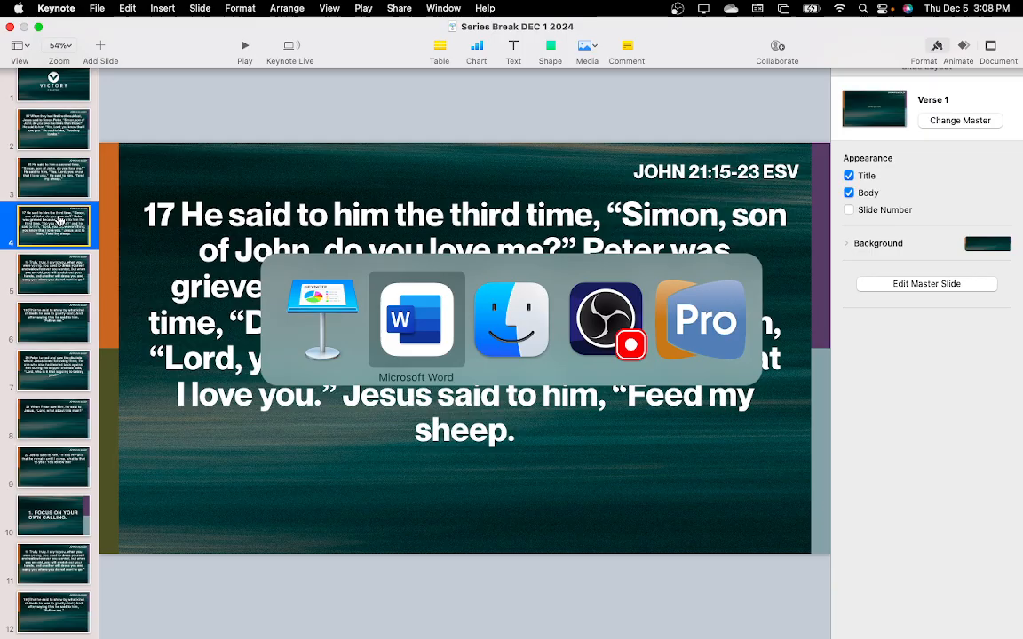
Switch to ProPresenter 6 and show the motion background and the "All the earth will hear rejoicing" slide of My God live
key("super+Tab")
key("super+Tab")
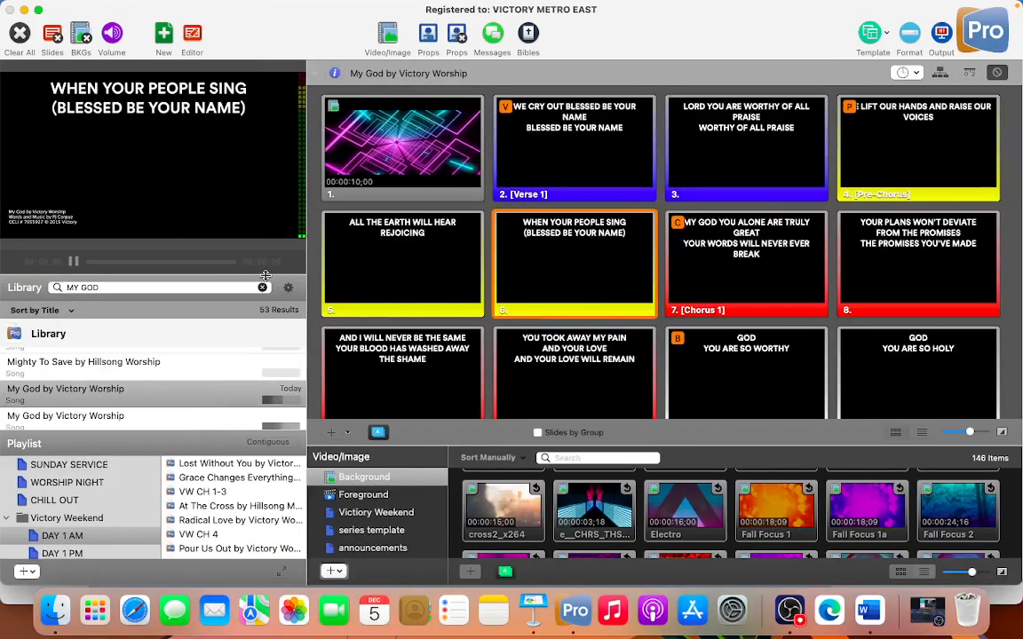
left_click(356, 158)
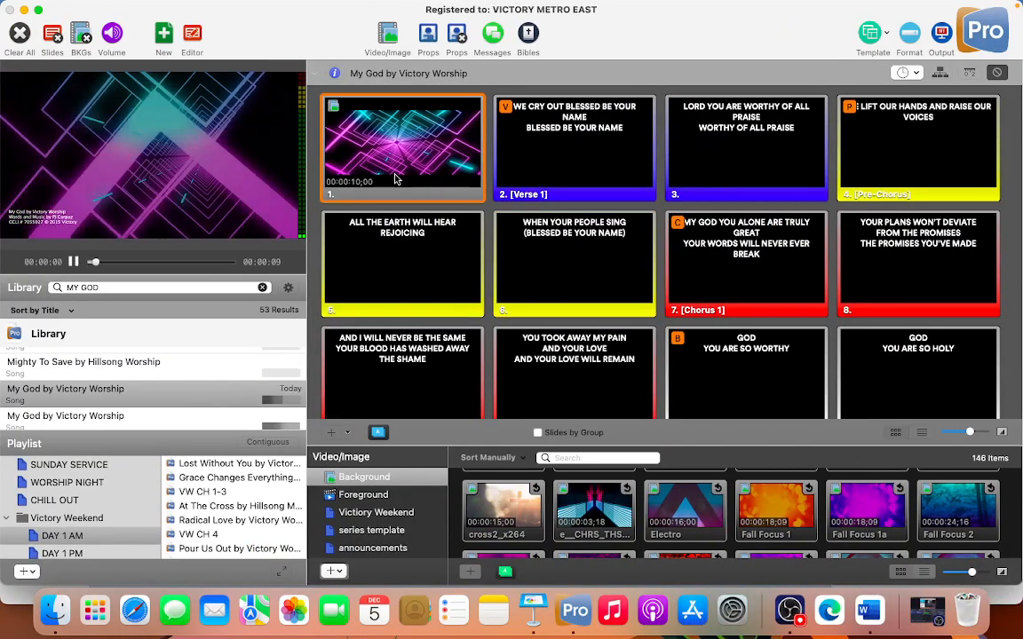
left_click(367, 281)
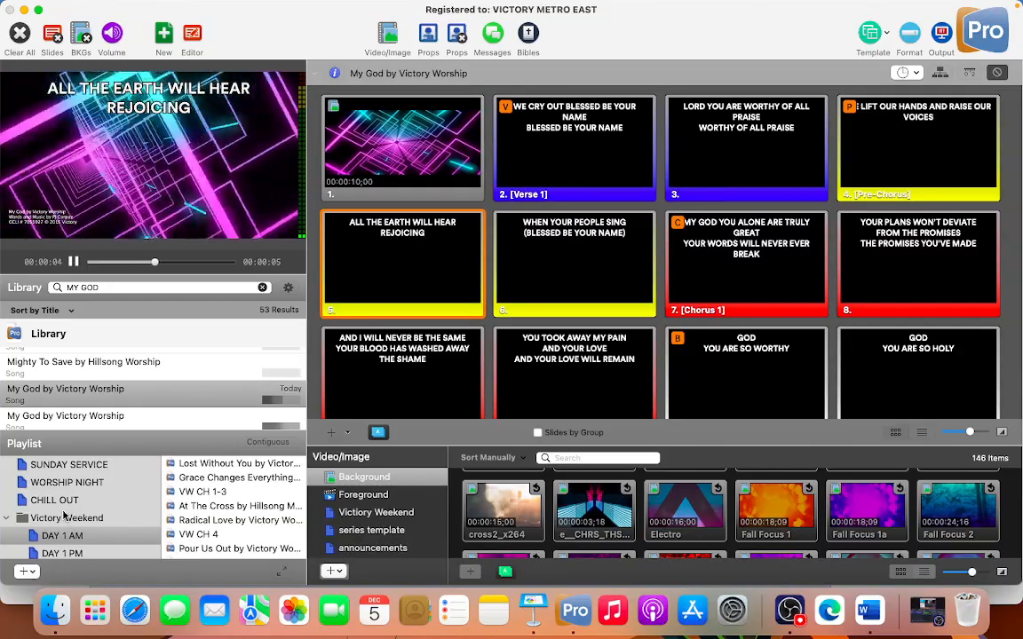
Open the SUNDAY SERVICE playlist, search the library for "DEC" and clear the search
left_click(71, 467)
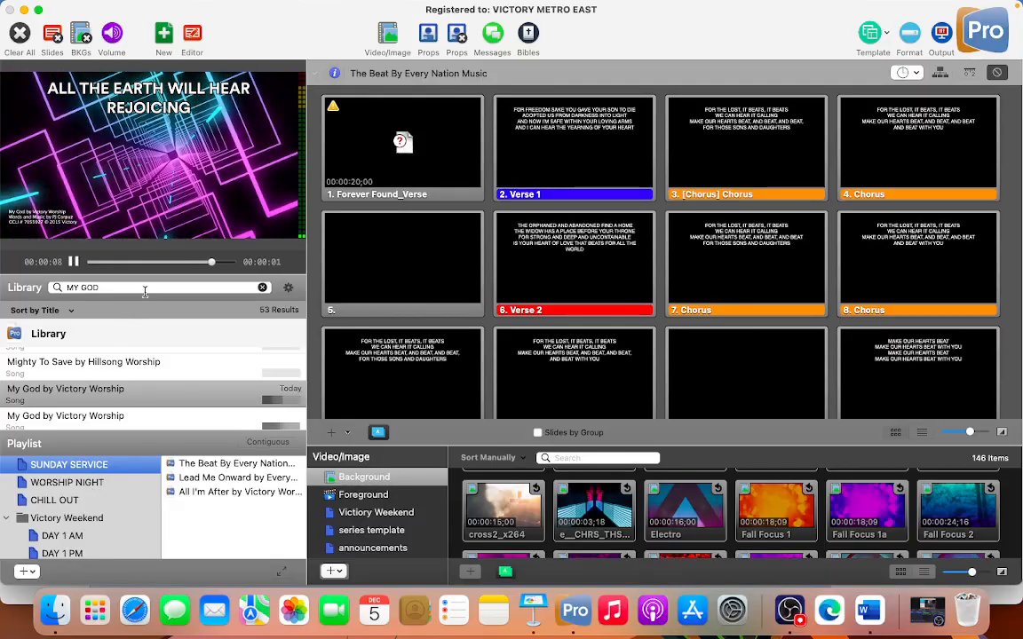
left_click(114, 288)
key("super+a")
type("DEC ")
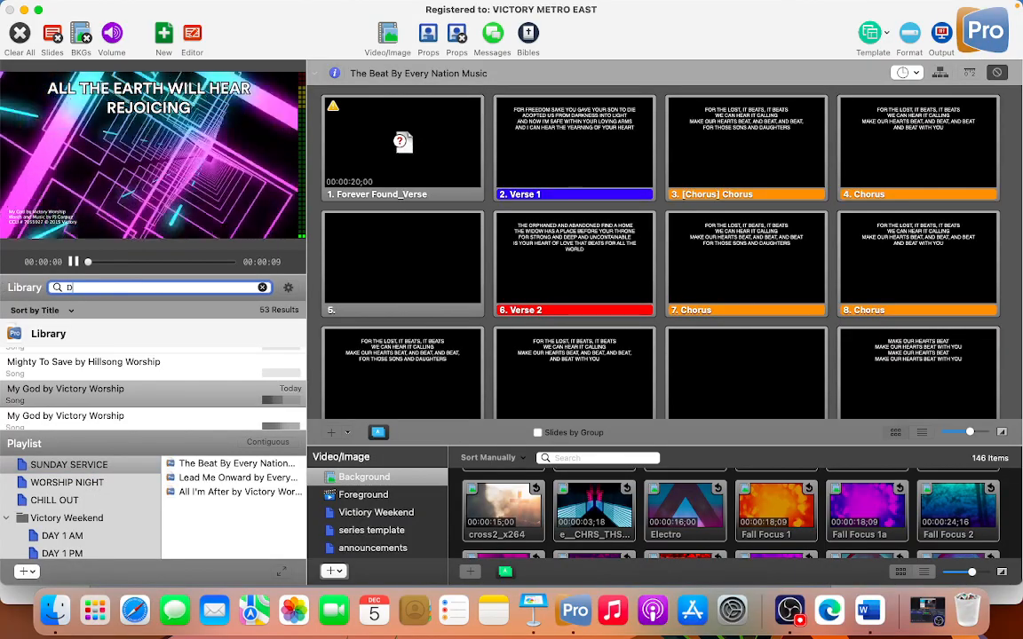
type("1")
key("BackSpace")
key("BackSpace")
key("BackSpace")
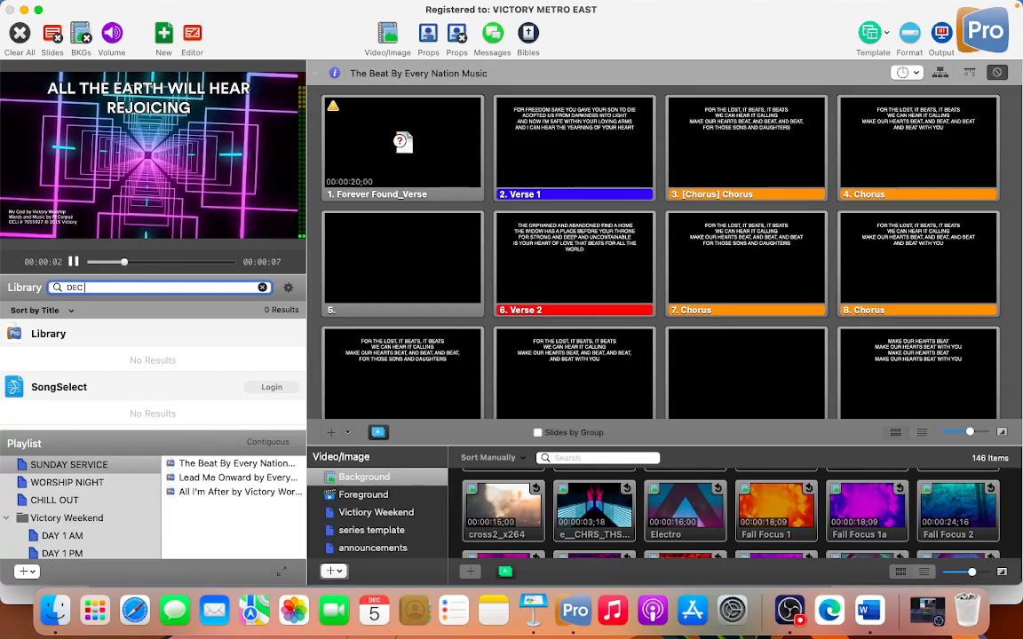
key("BackSpace")
key("BackSpace")
Switch to Keynote, minimize the Finally_Template_Wide 09.key window and bring up the Series Break DEC 1 2024 presentation
key("super+Tab")
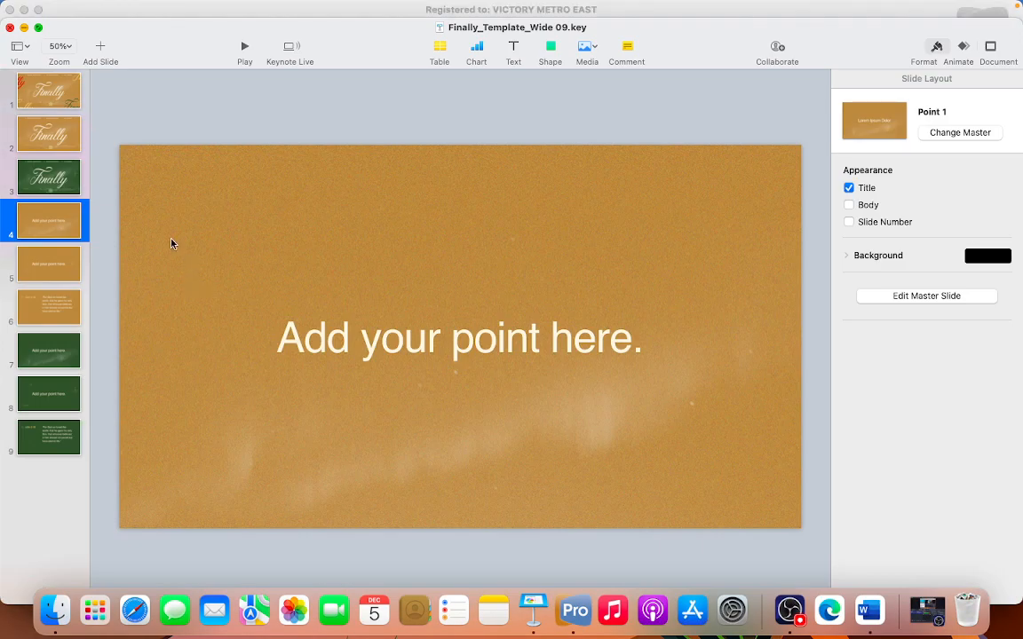
key("super+Tab")
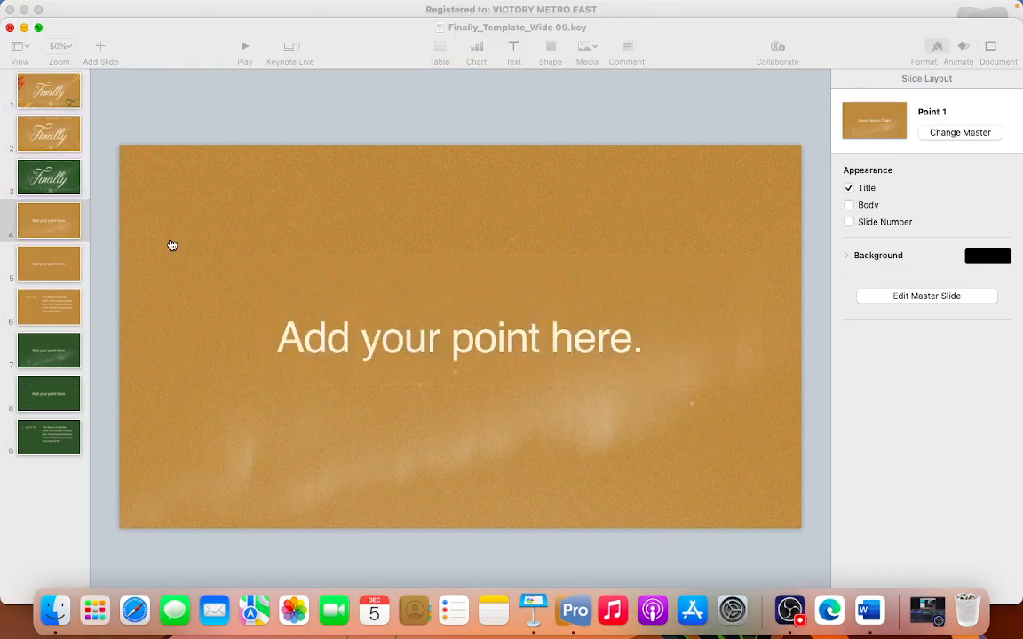
key("super+Tab")
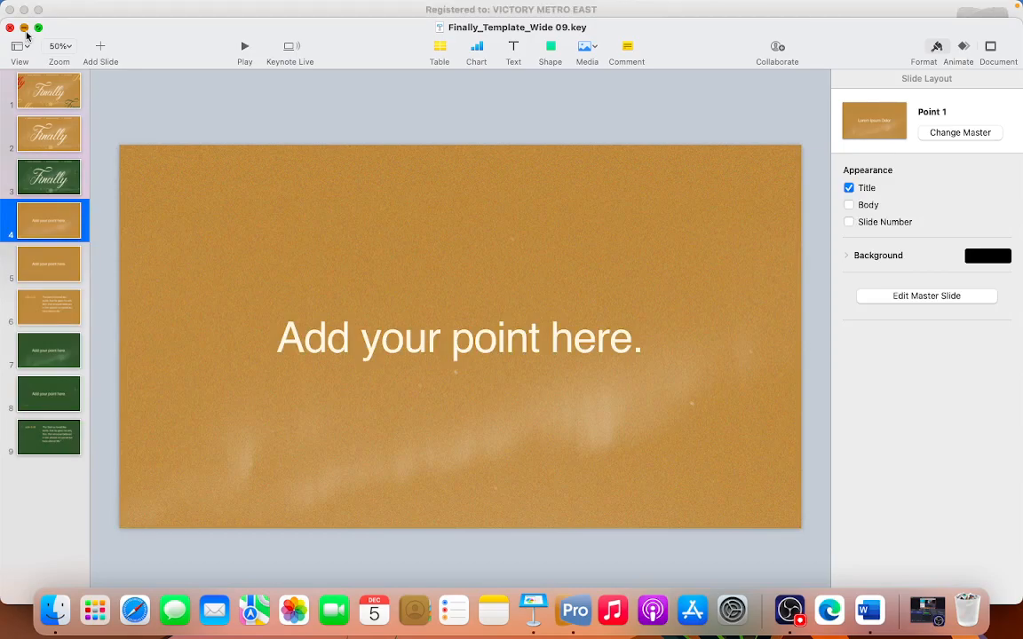
left_click(24, 28)
key("super+Tab")
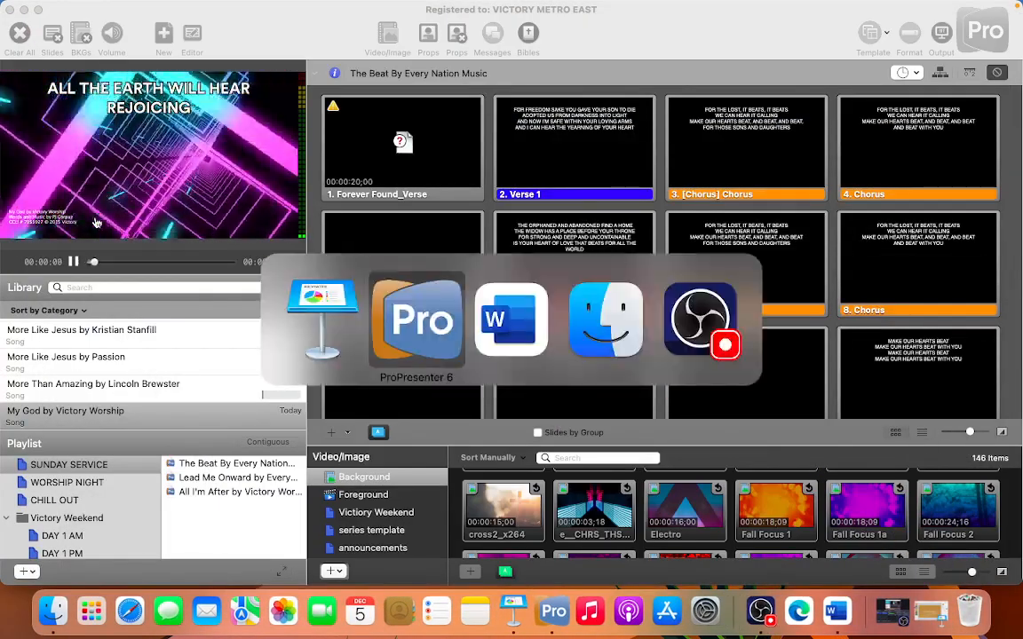
key("super+Tab")
key("super+Tab")
key("super+shift+Tab")
key("super+shift+Tab")
key("super+shift+Tab")
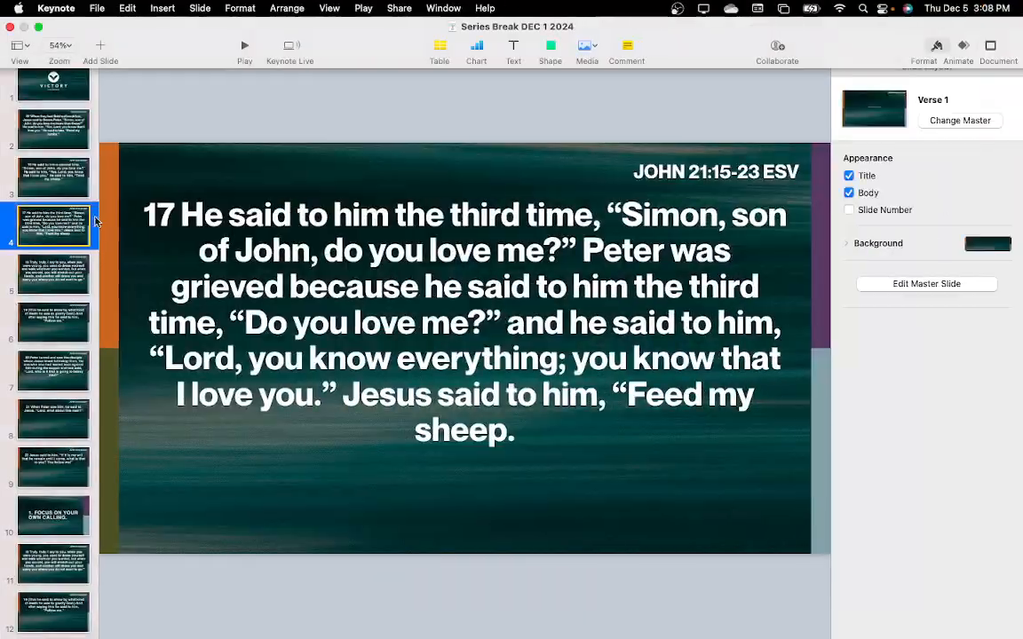
Select the first slide with the Victory Calapan logo and start exporting the presentation as images
scroll(41, 165, "up", 3)
left_click(49, 99)
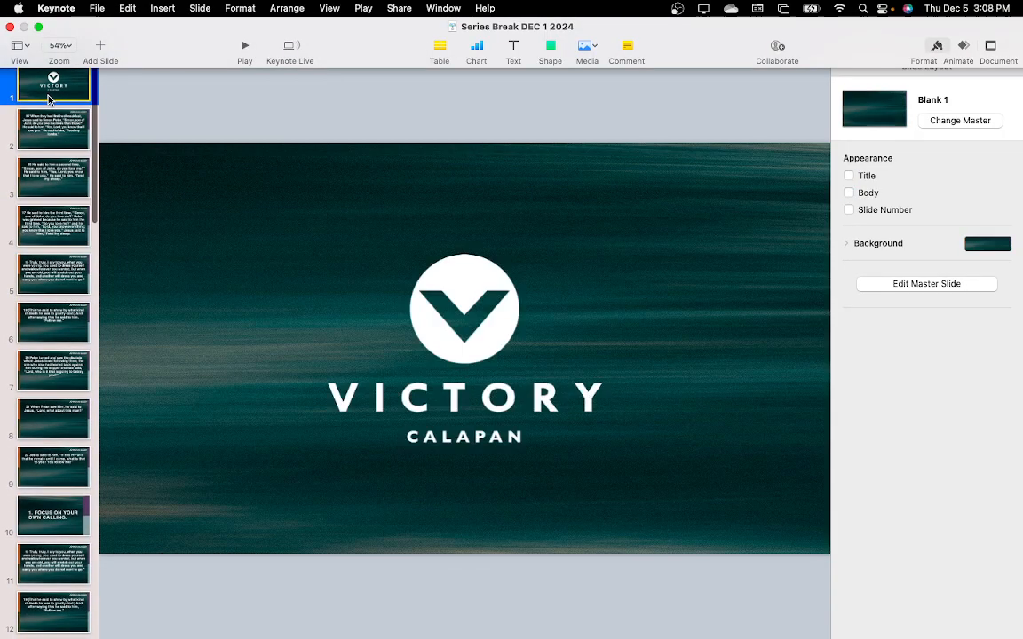
left_click(94, 9)
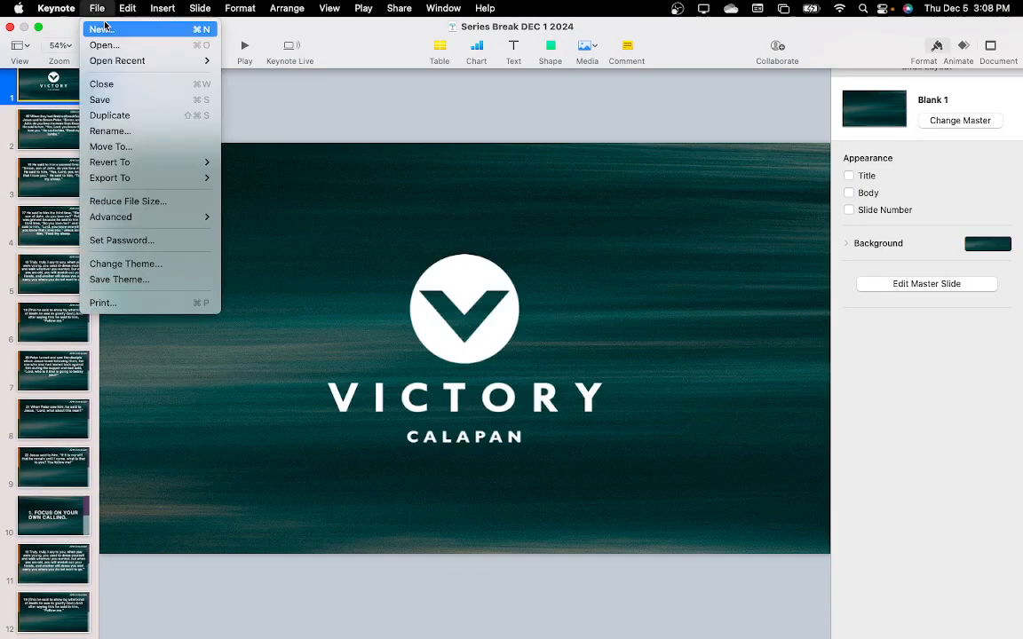
mouse_move(148, 177)
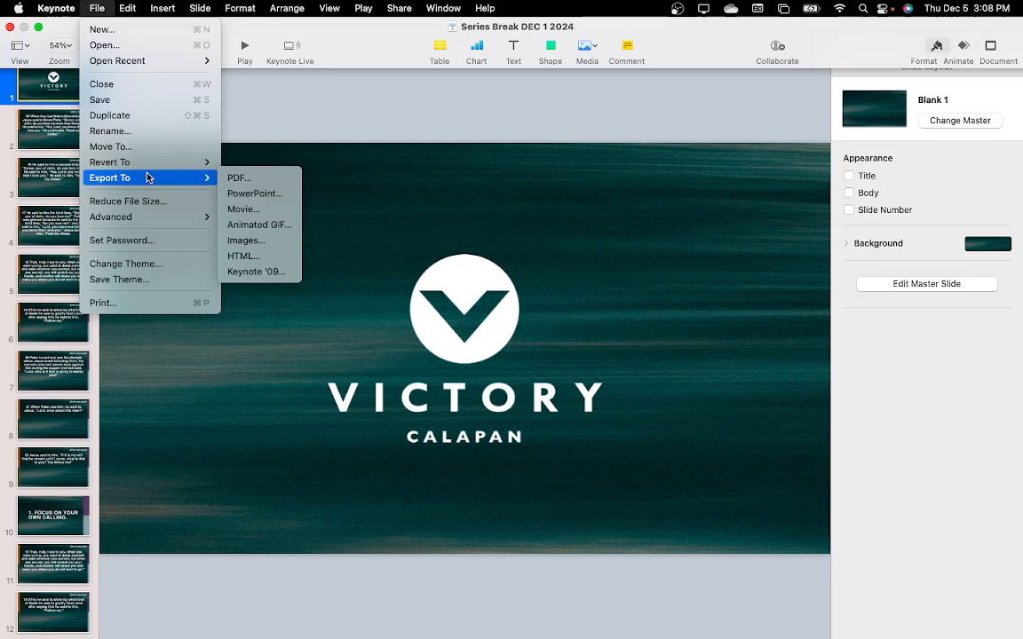
left_click(251, 247)
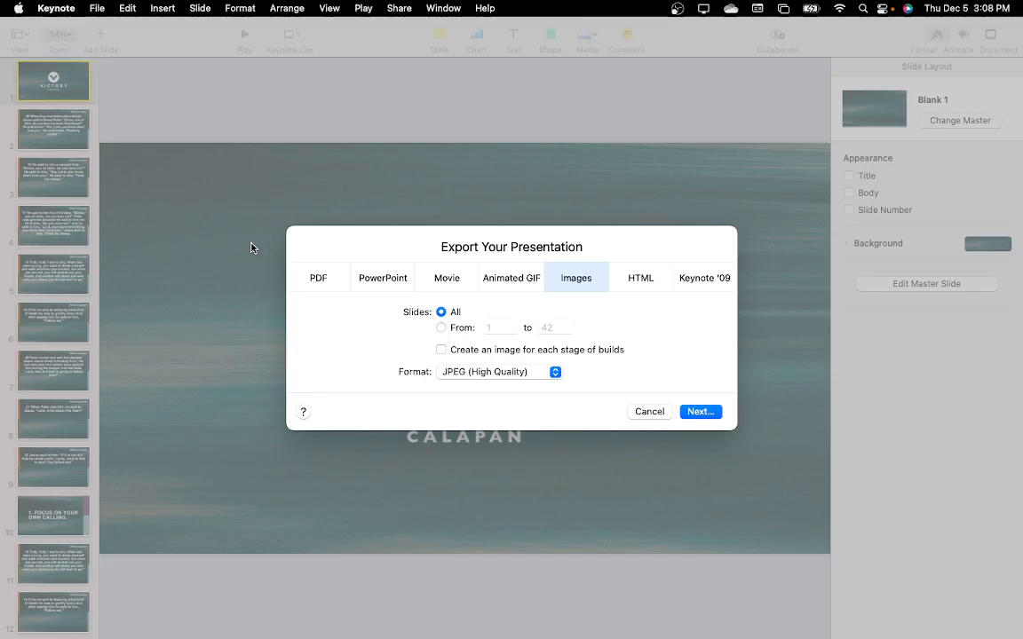
left_click(441, 327)
left_click(442, 313)
left_click(443, 328)
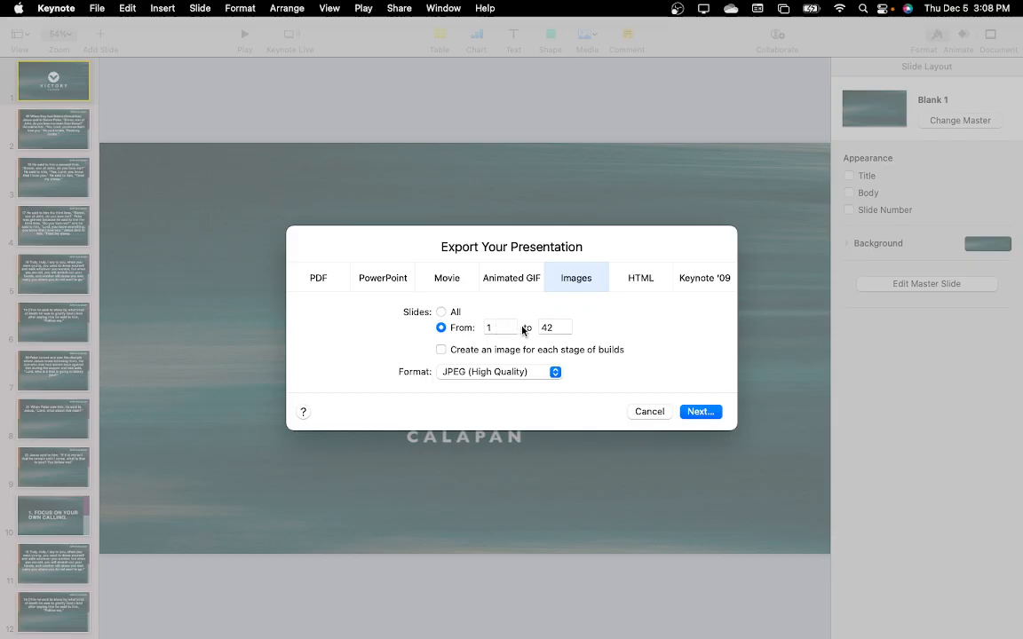
double_click(499, 327)
left_click(453, 314)
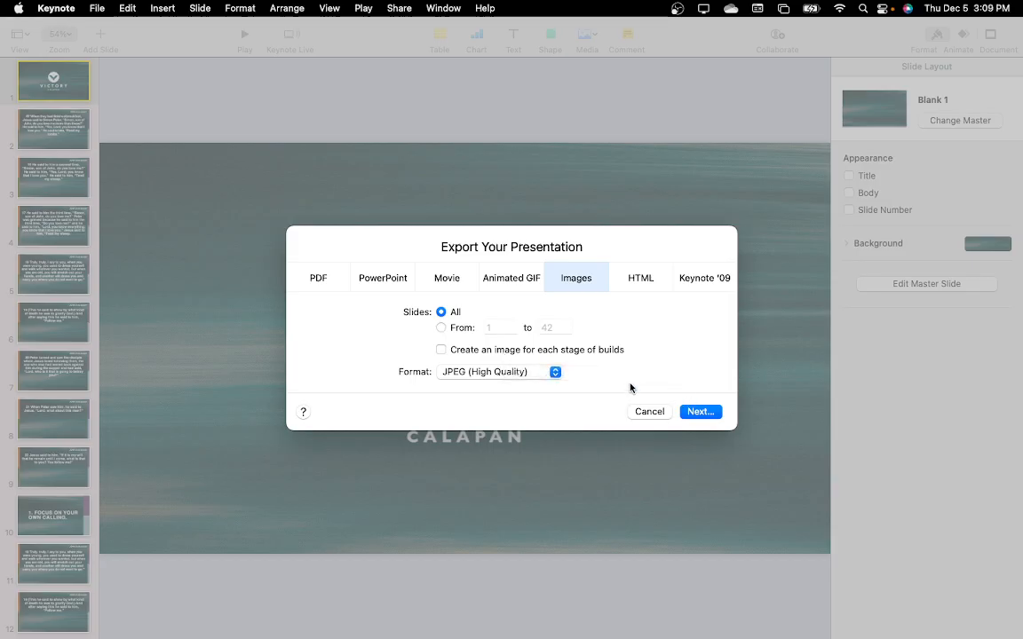
Export all slides as high-quality JPEG images to Documents as Series Break DEC 1 2024 and switch to ProPresenter 6
left_click(696, 412)
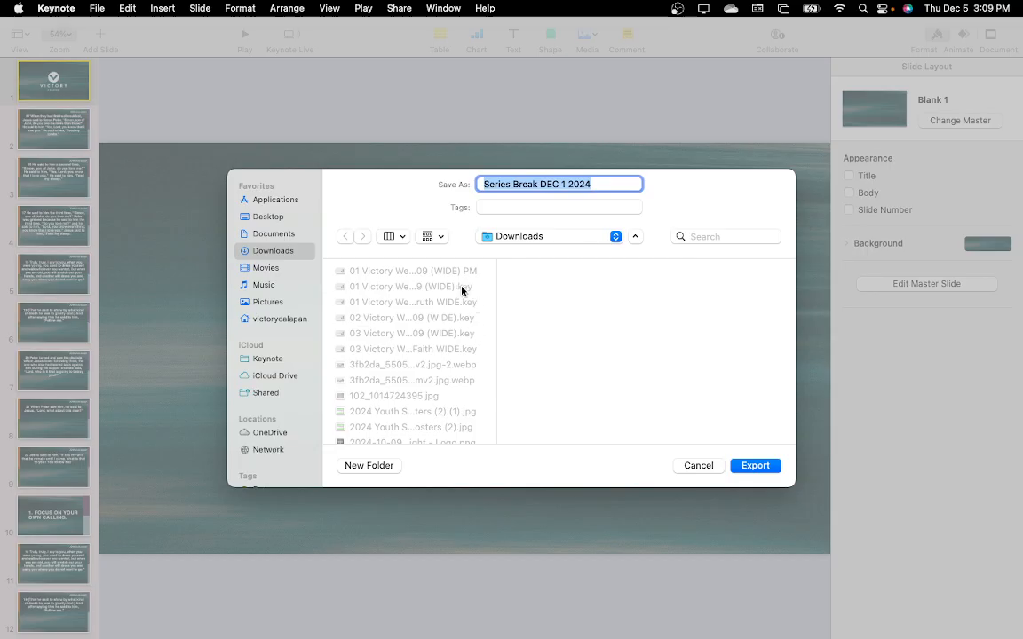
left_click(292, 234)
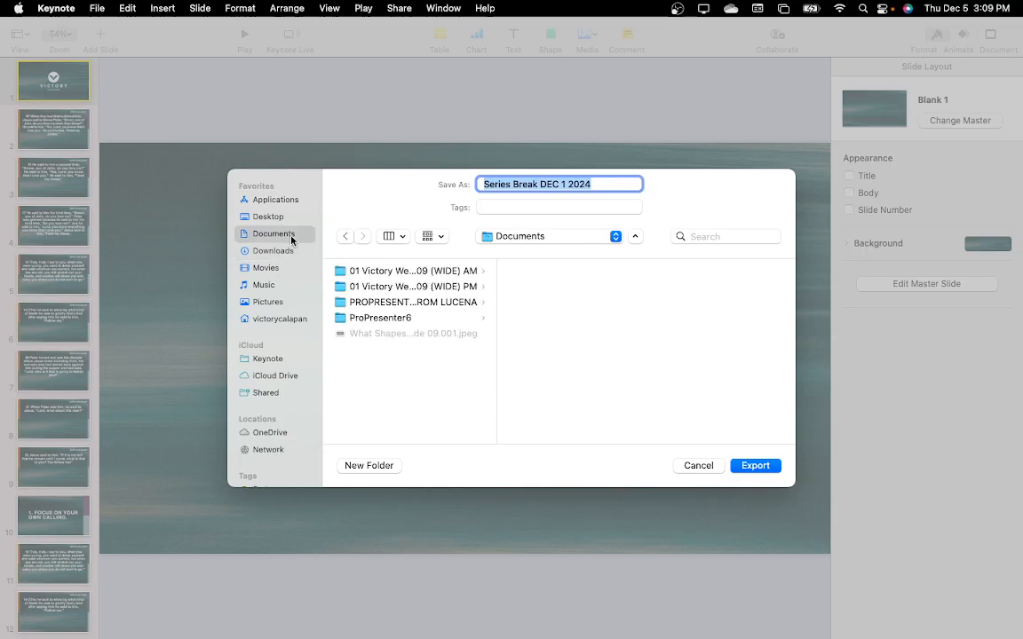
left_click(608, 184)
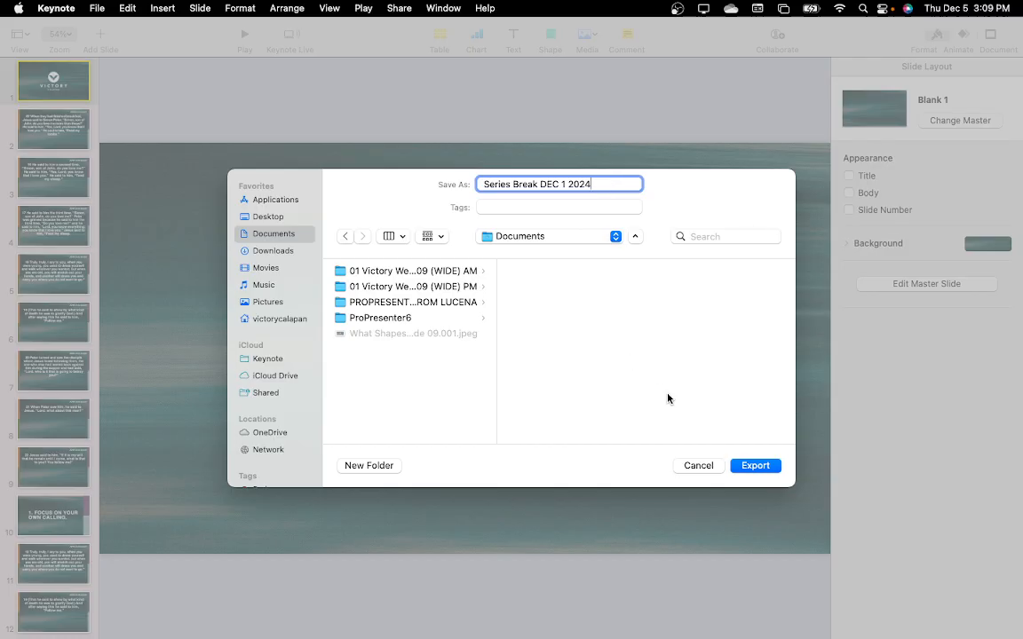
left_click(754, 466)
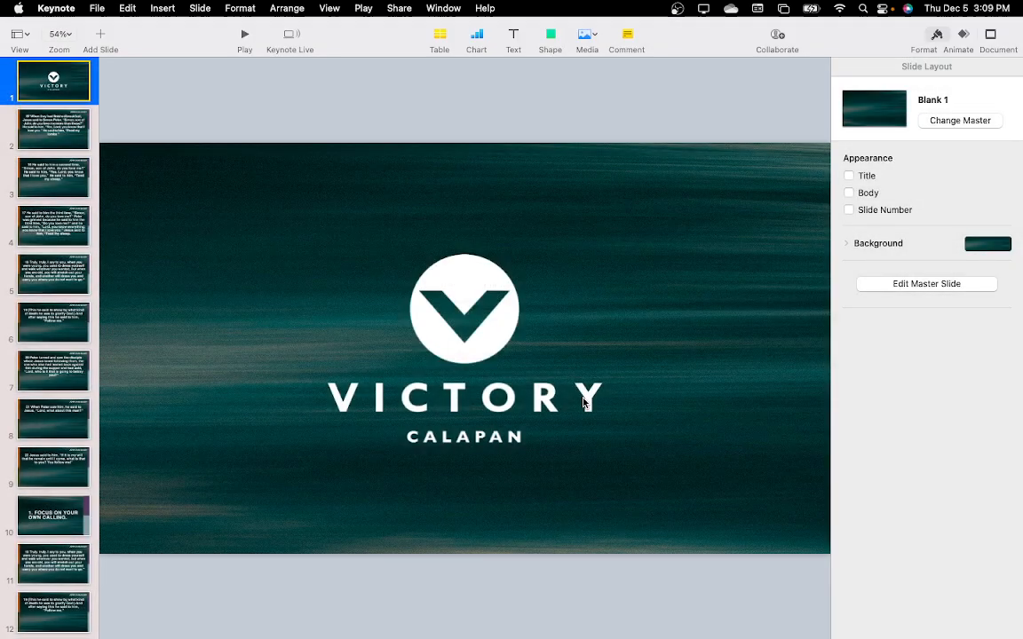
key("super+Tab")
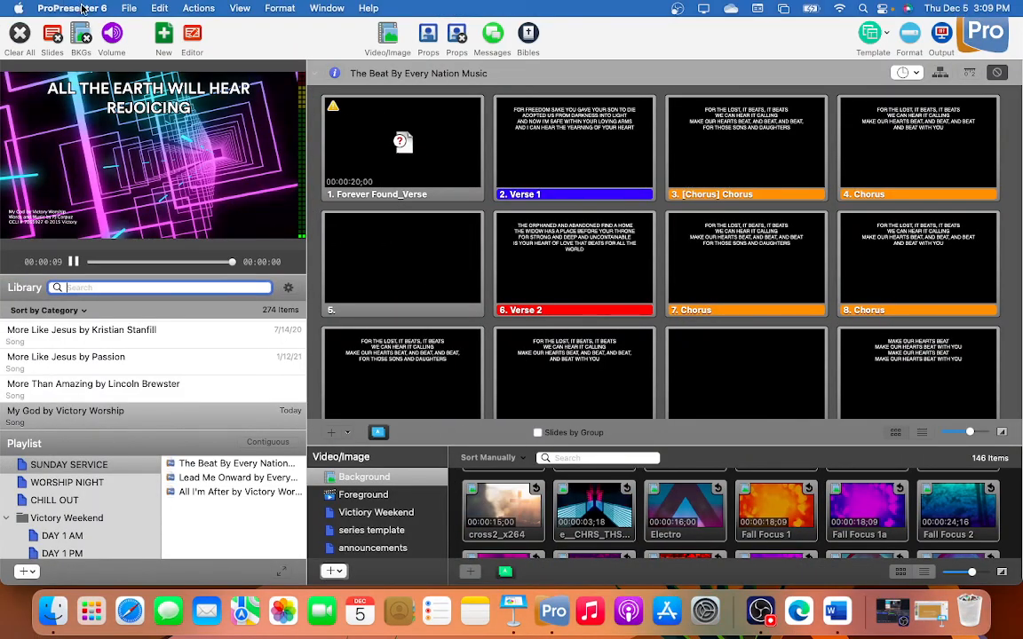
left_click(131, 9)
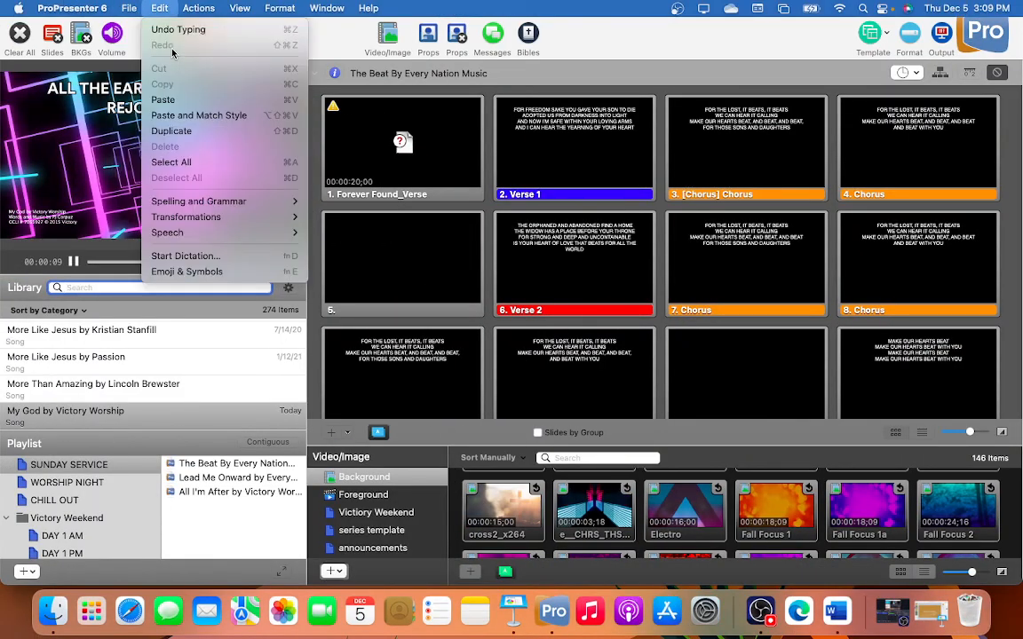
mouse_move(140, 49)
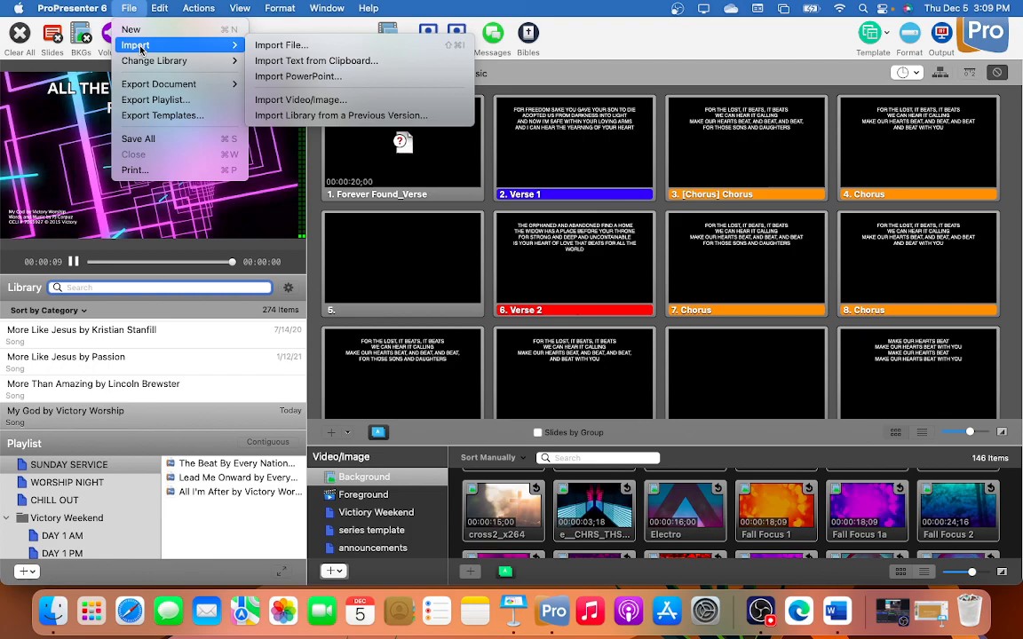
left_click(276, 77)
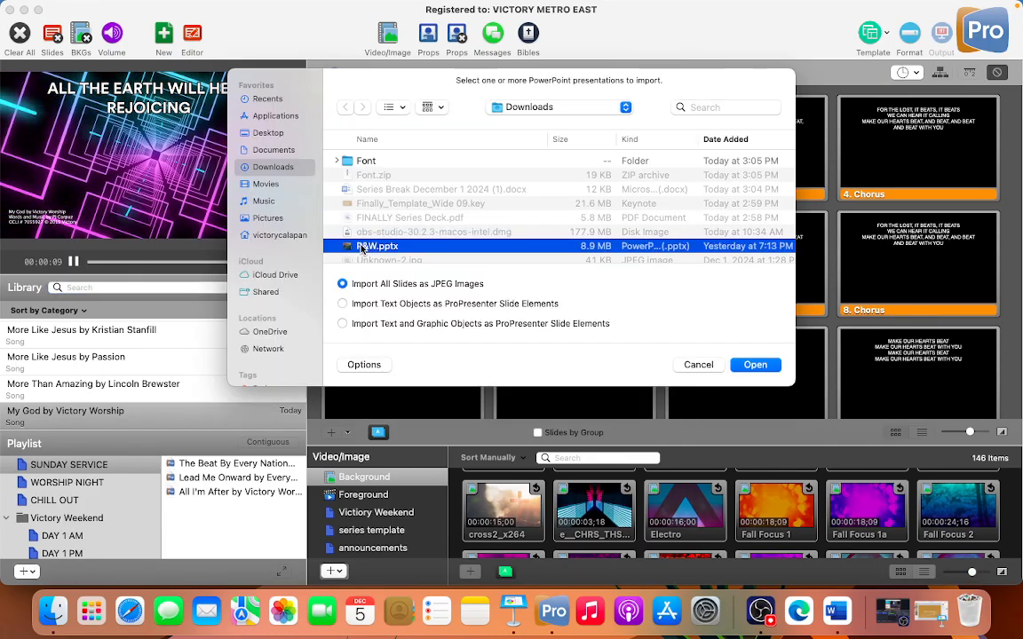
scroll(382, 208, "down", 5)
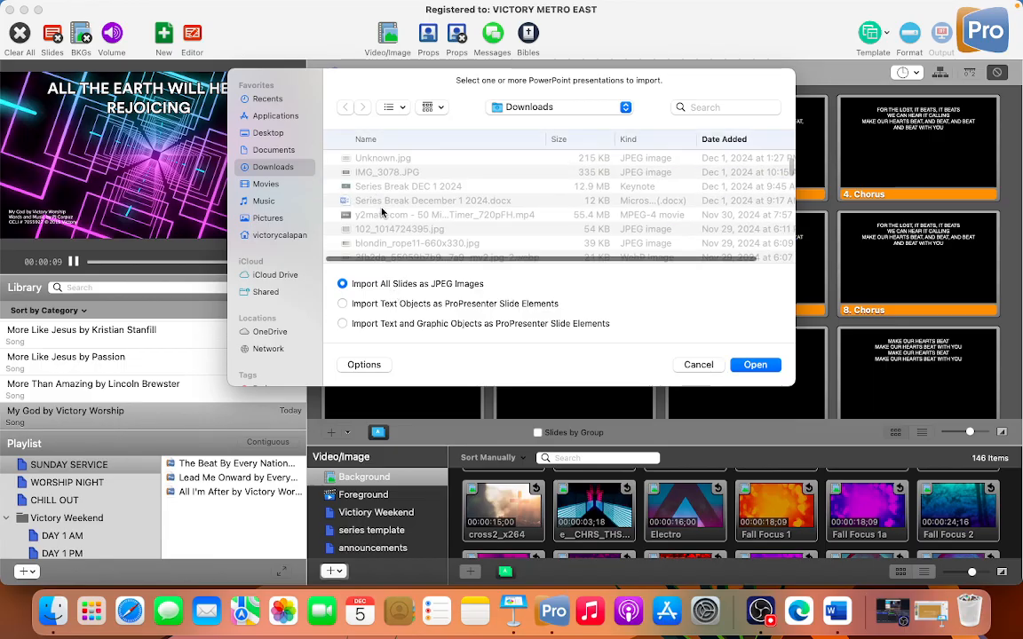
left_click(698, 365)
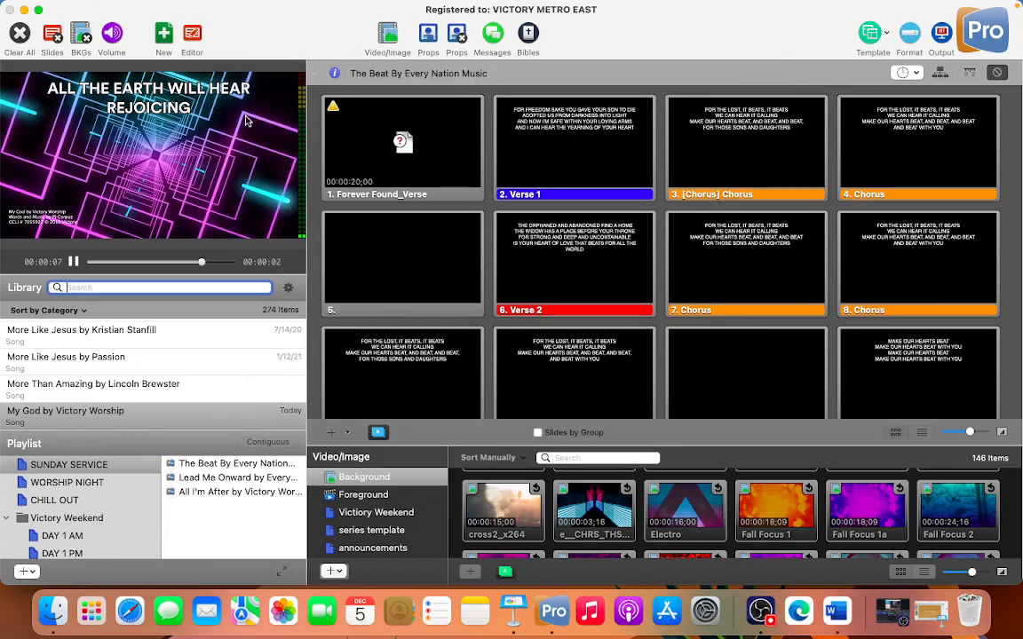
Create a new 1920 x 1080 document in the Presentation category named 12-1-2024 and clear all live output
left_click(163, 35)
left_click(586, 282)
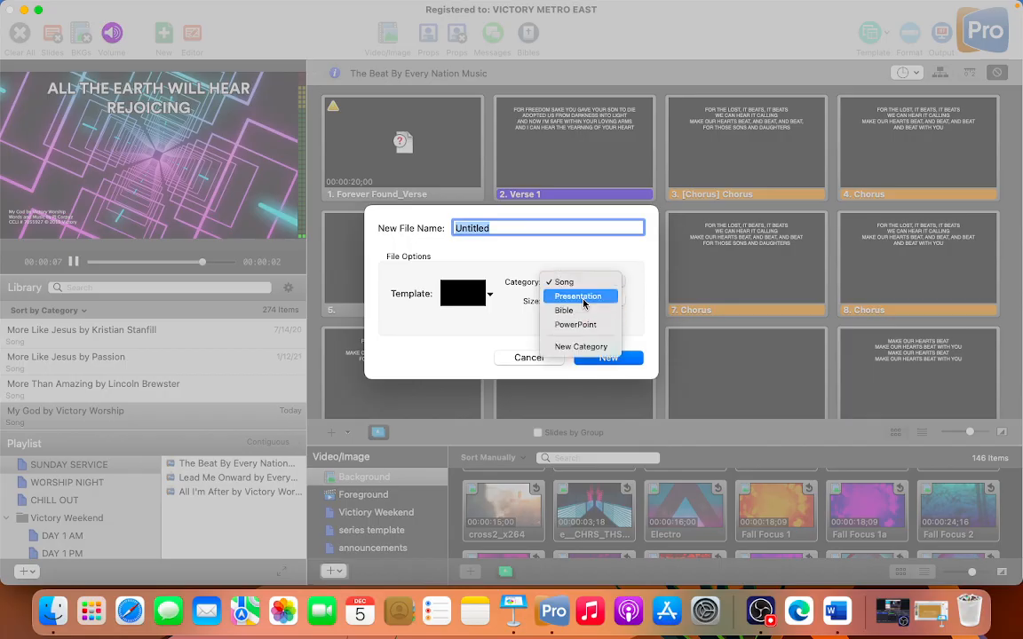
left_click(584, 297)
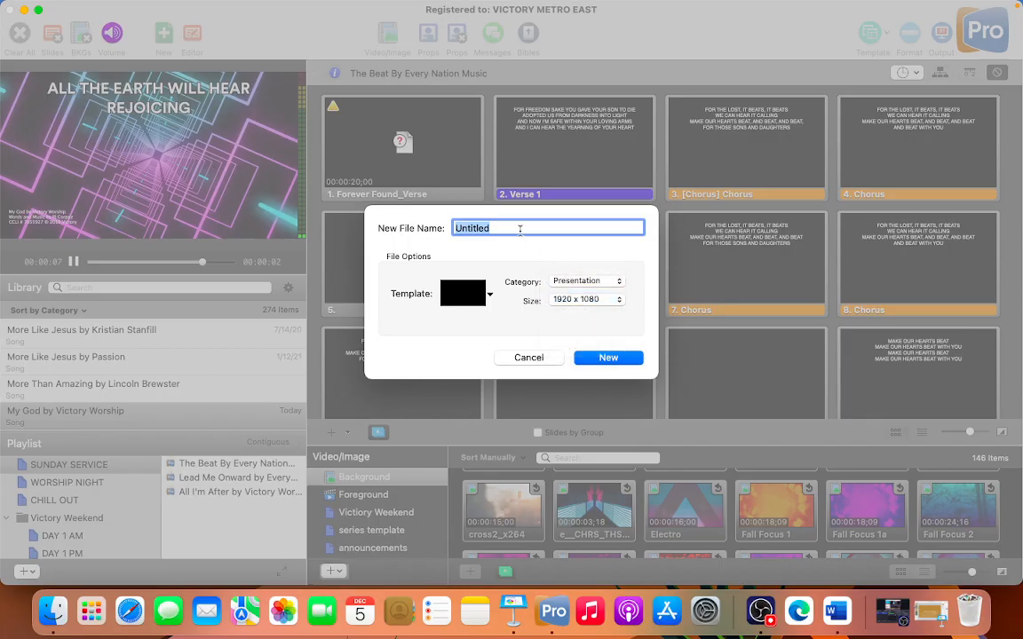
type("series br")
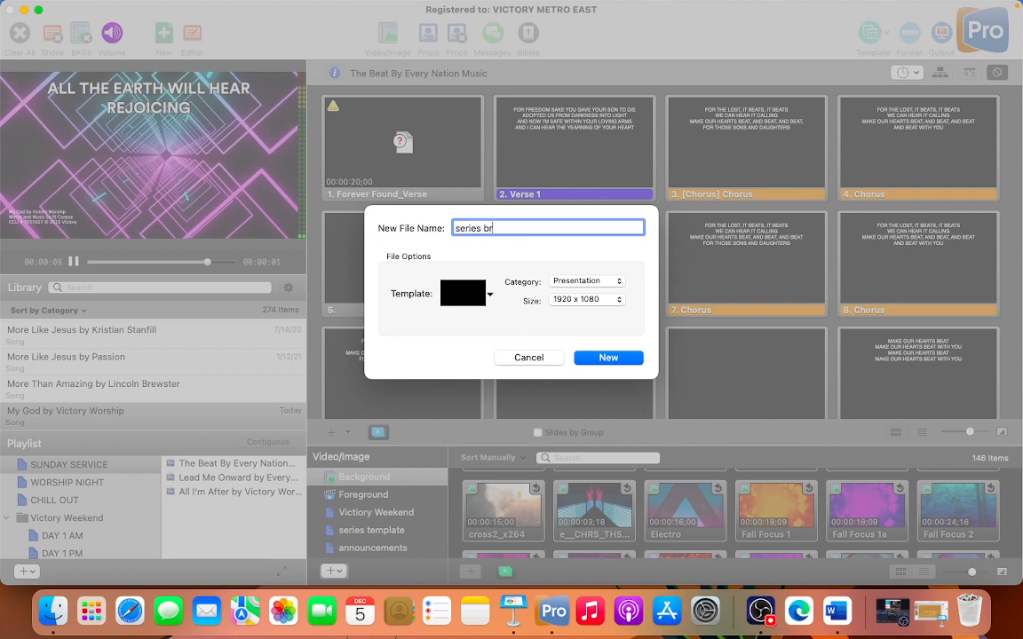
key("BackSpace")
key("BackSpace")
key("BackSpace")
type("12-1-2024")
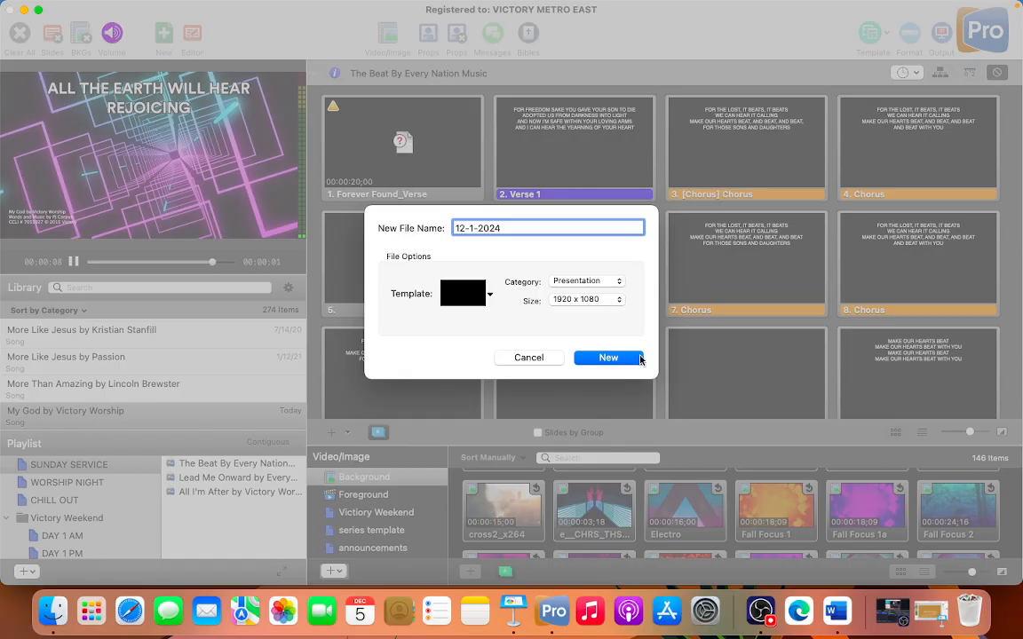
left_click(608, 358)
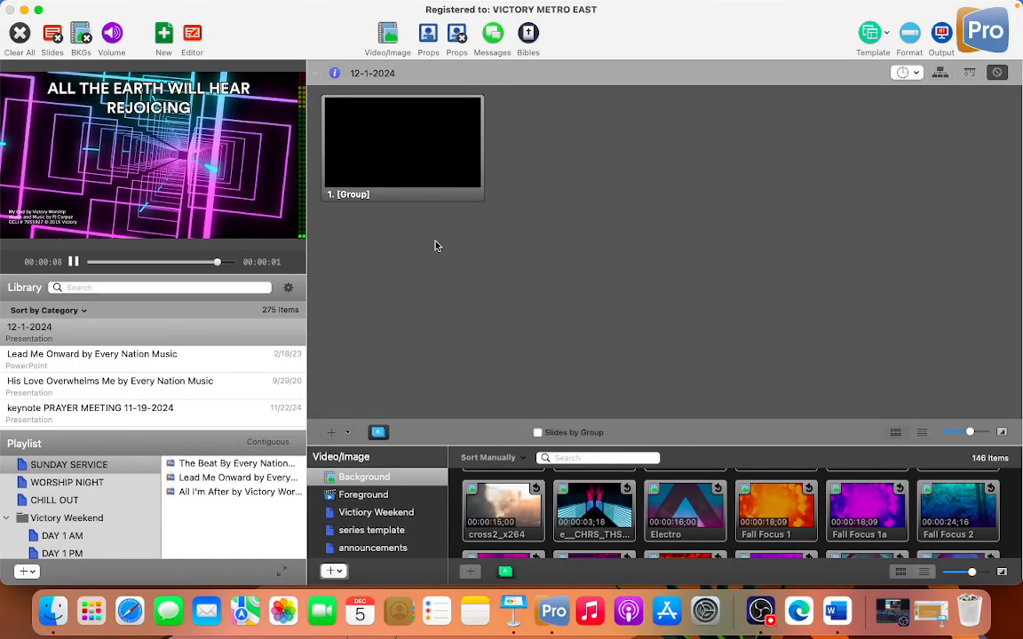
left_click(28, 33)
Switch to Finder, open the Series Break DEC 1 2024 folder in Documents and select all of its JPEG images
key("super+Tab")
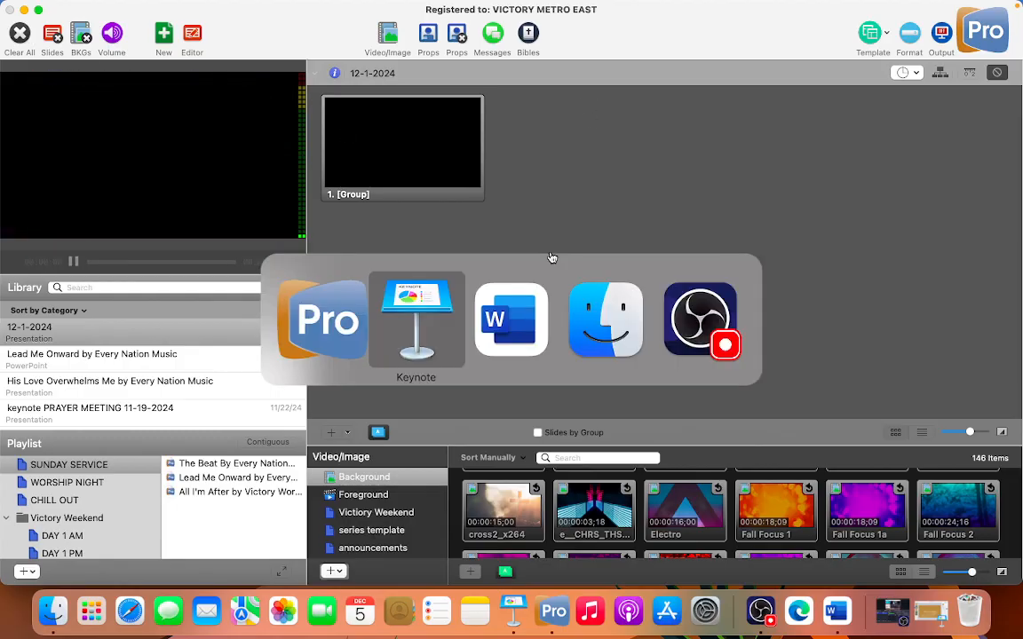
key("super+Tab")
key("super+Tab")
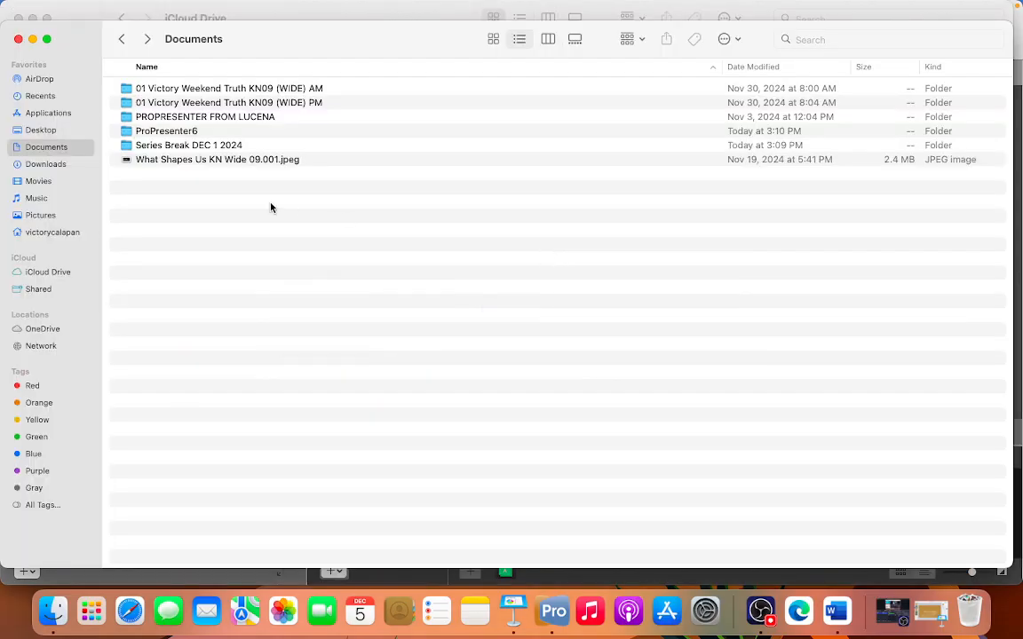
left_click(197, 147)
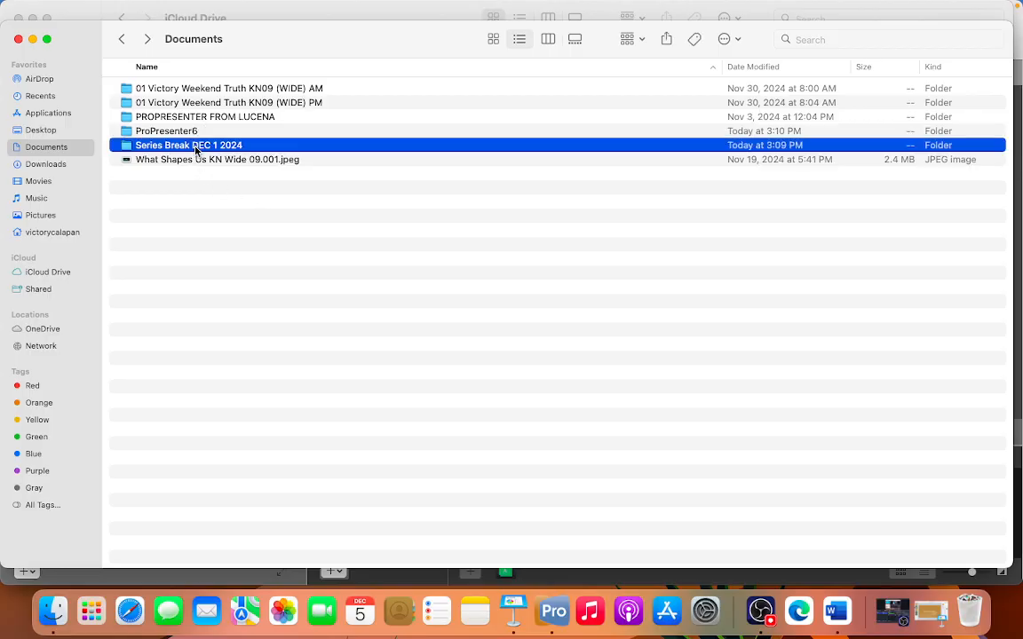
double_click(272, 147)
left_click(223, 90)
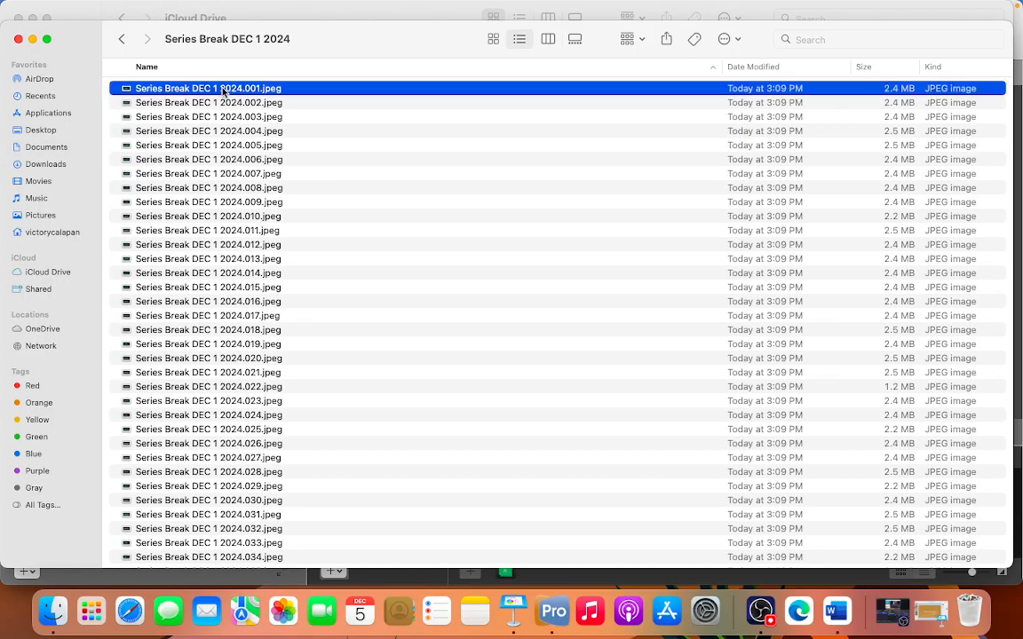
key("cmd+a")
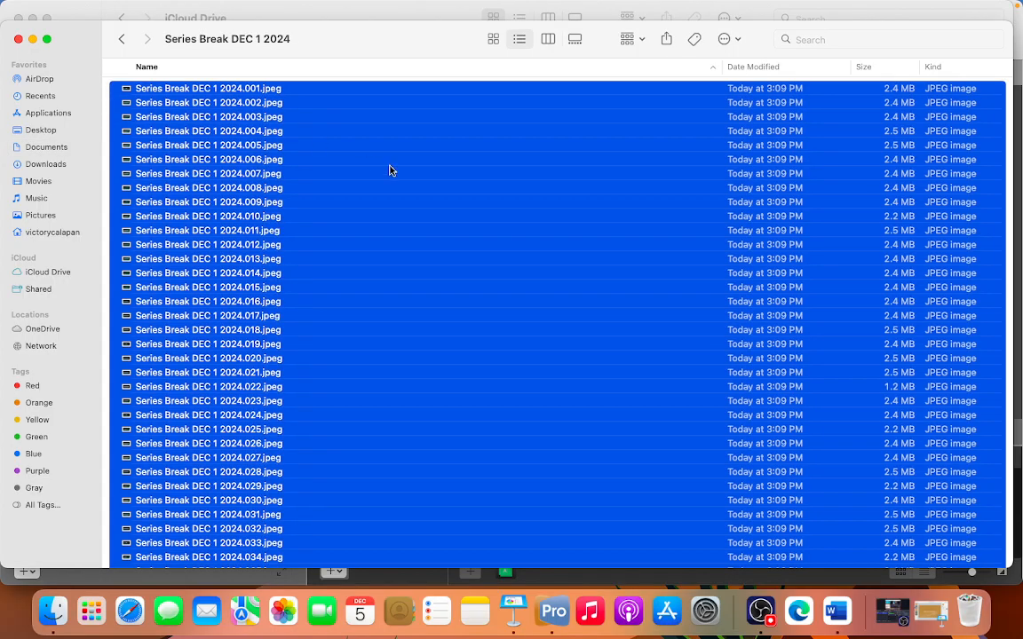
Add the selected images as slides after the blank slide of the 12-1-2024 presentation in ProPresenter 6
key("super+Tab")
left_click_drag(391, 170, 522, 218)
key("super+Tab")
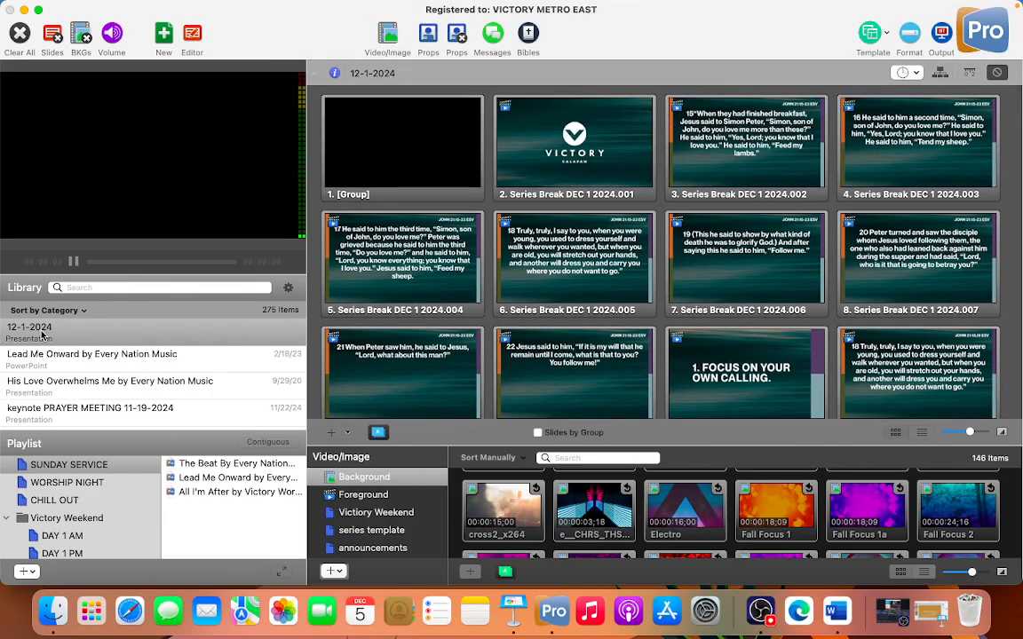
Look over the imported slides and show the blank slide and the Series Break DEC 1 2024.002 slide live
left_click(129, 8)
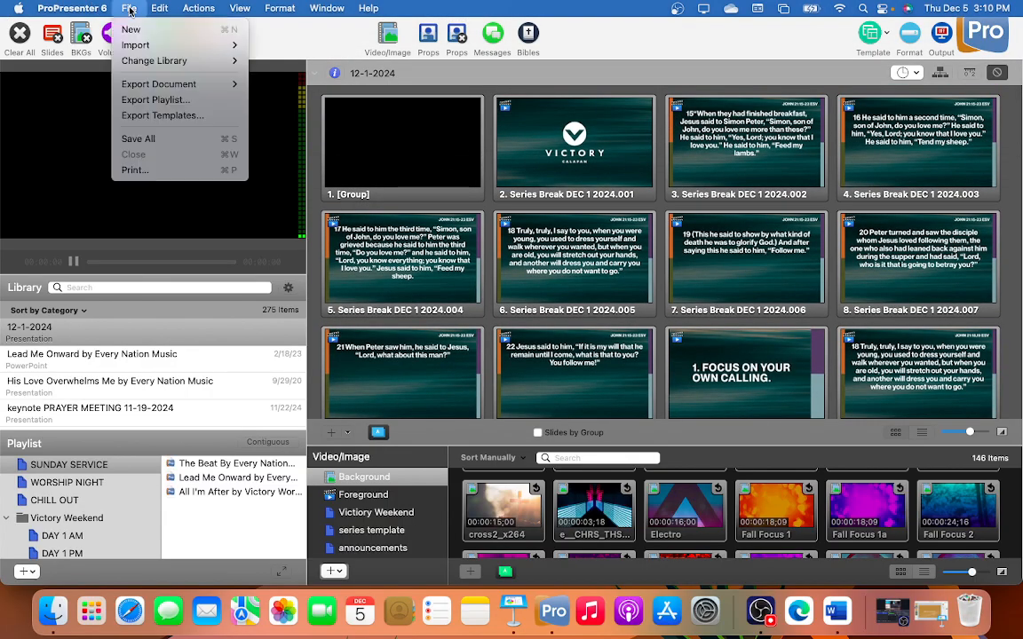
left_click(435, 190)
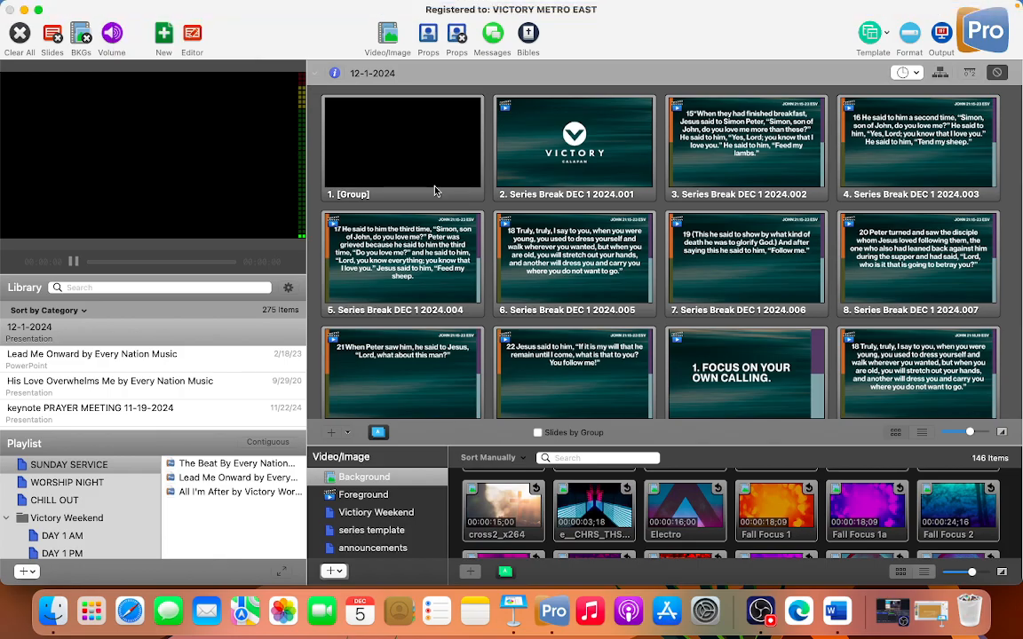
scroll(435, 190, "down", 2)
scroll(143, 342, "up", 1)
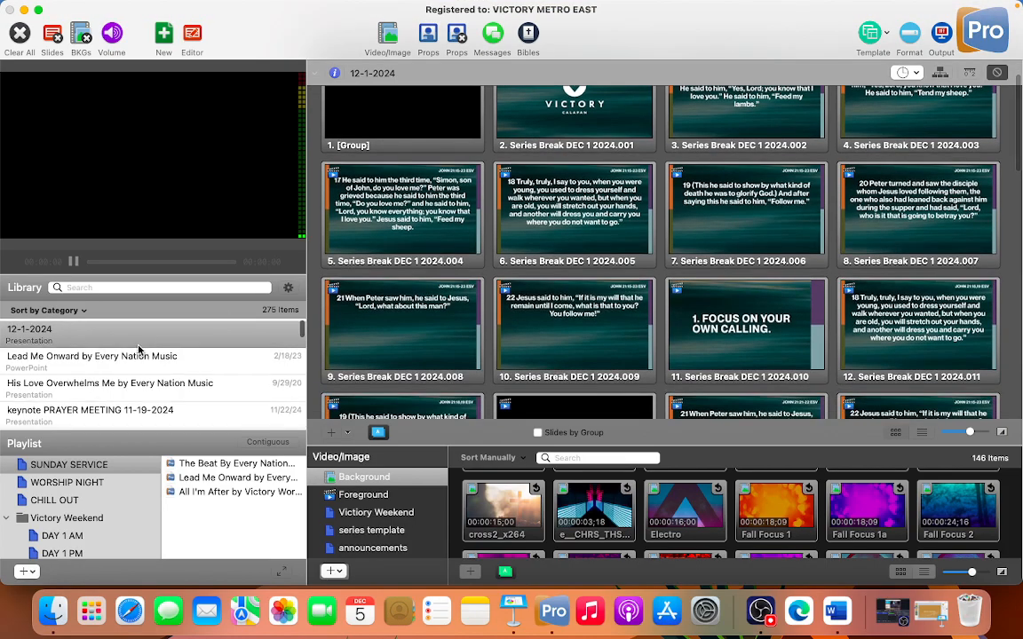
scroll(139, 349, "down", 5)
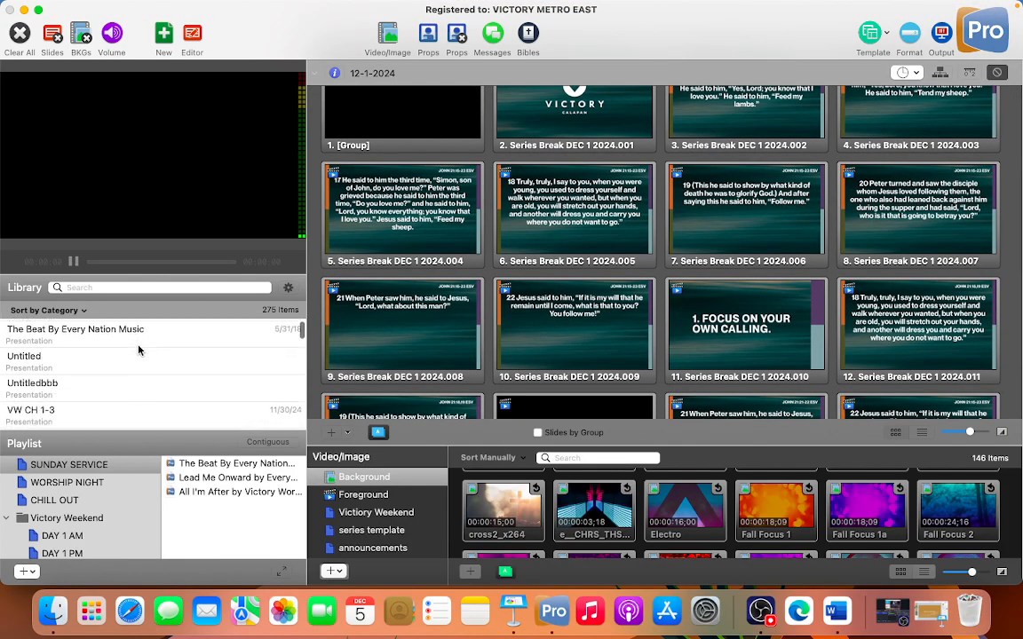
scroll(137, 349, "up", 5)
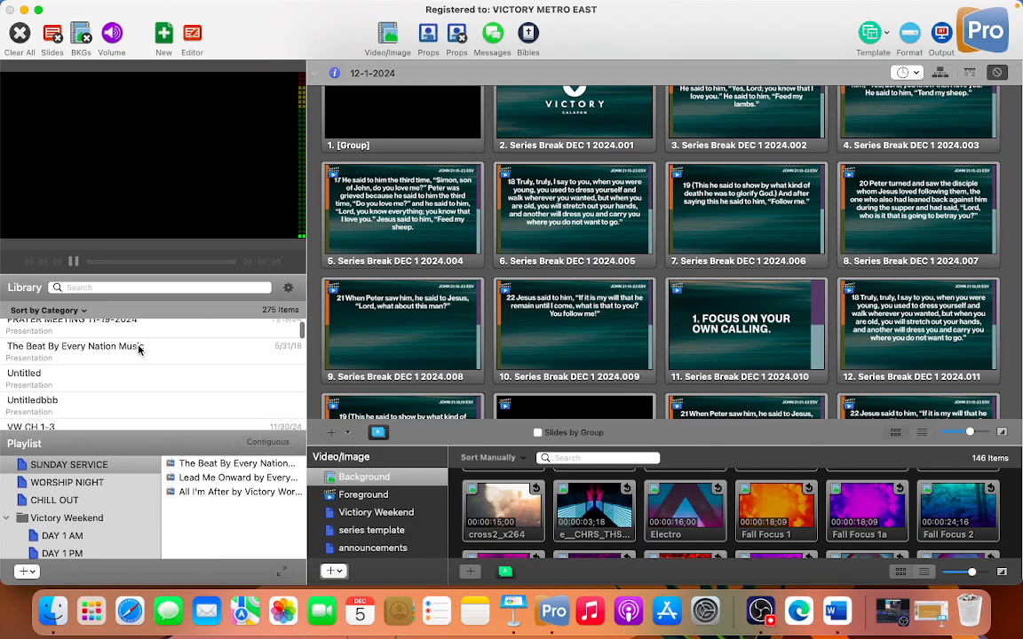
scroll(458, 137, "up", 2)
left_click(456, 136)
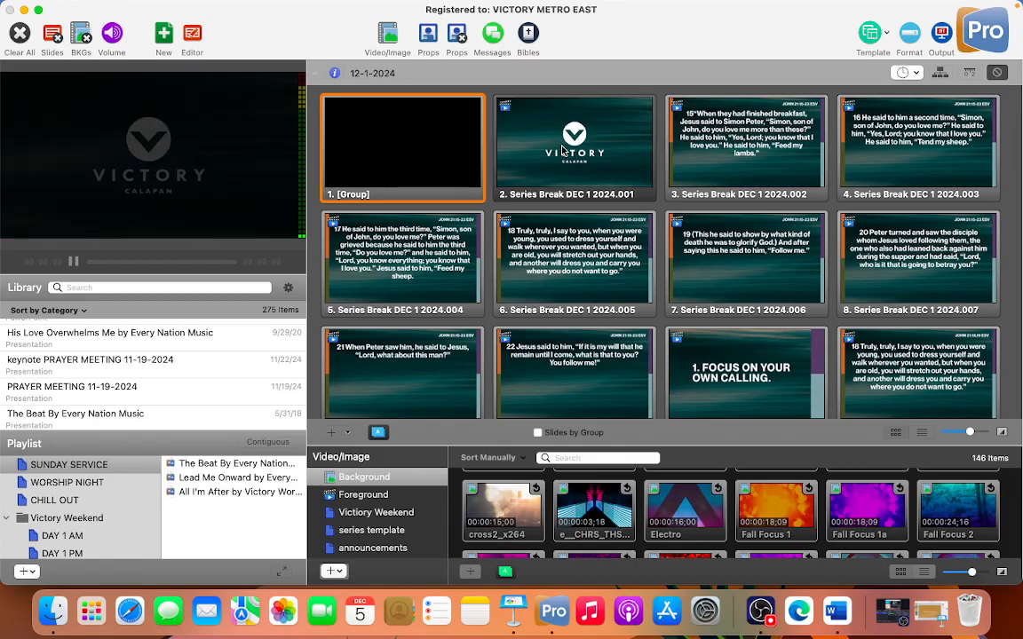
left_click(696, 151)
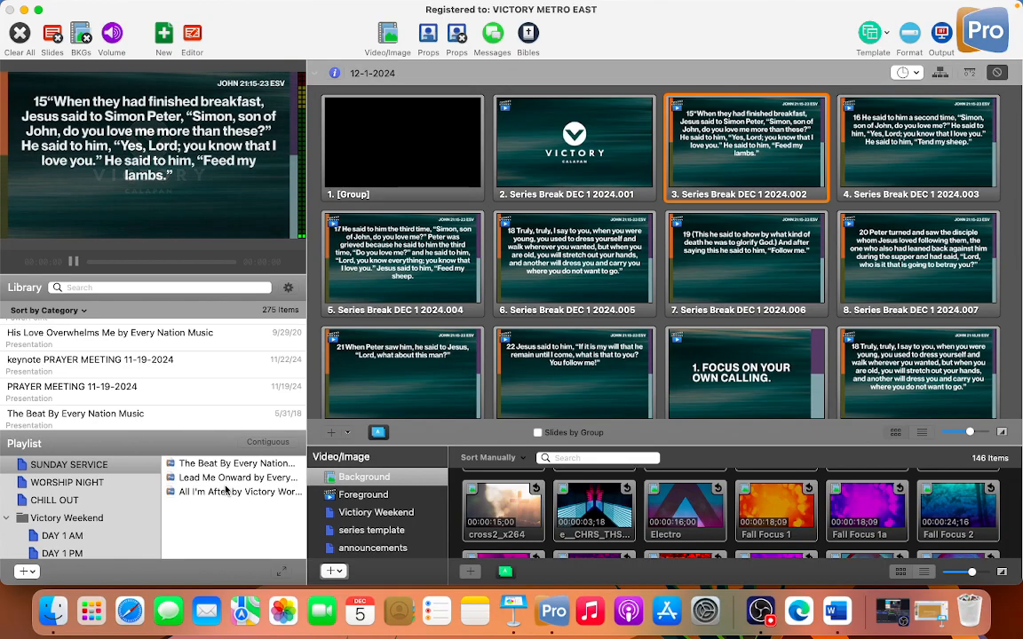
Browse the songs in the SUNDAY SERVICE playlist and show the yellow background and first Verse 1 slide of All I'm After live
left_click(82, 483)
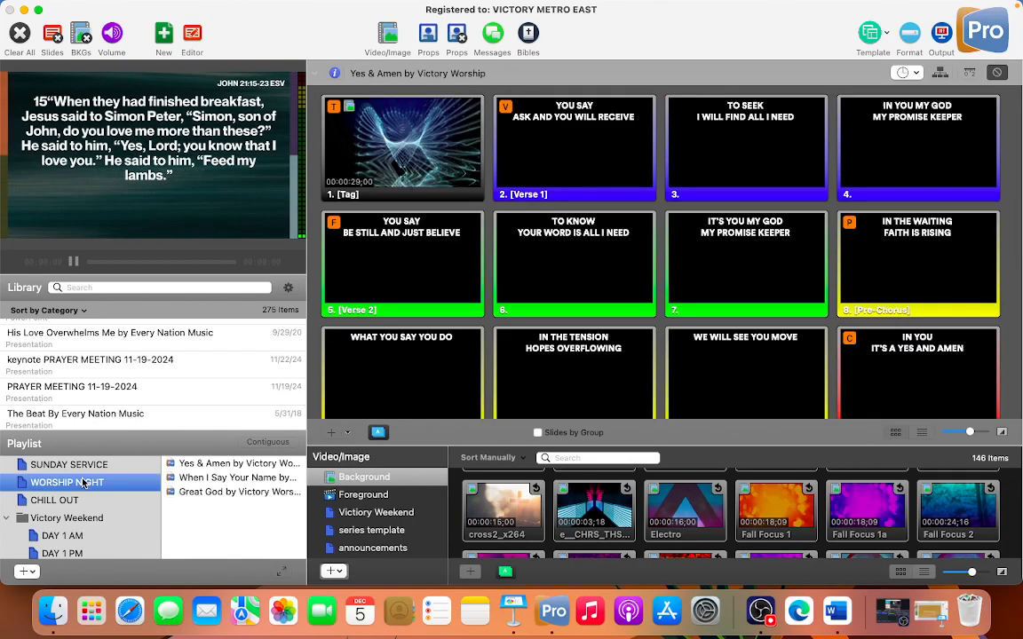
left_click(71, 464)
left_click(237, 478)
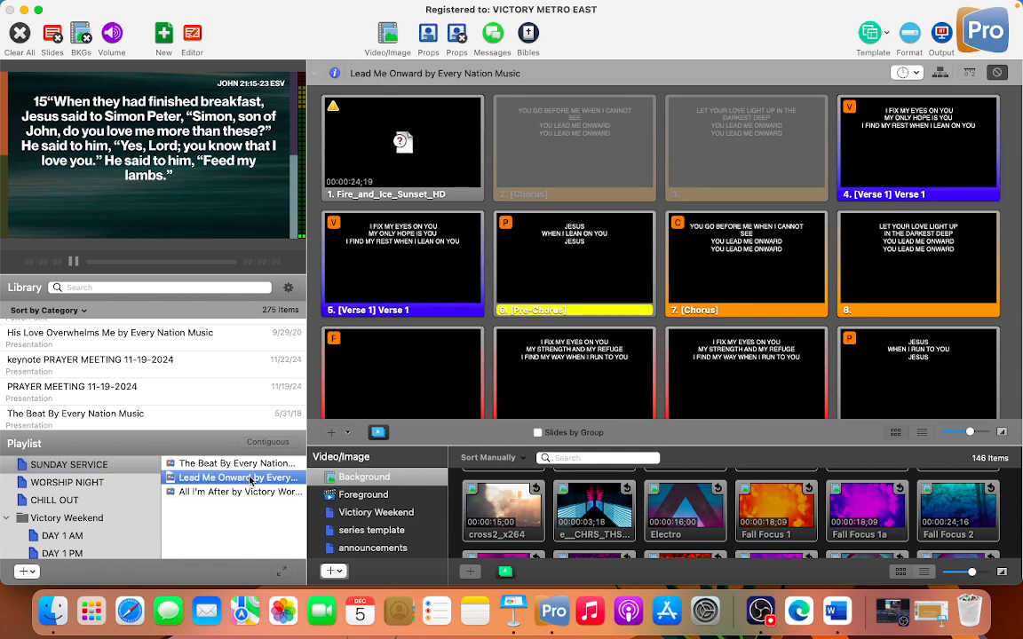
left_click(244, 464)
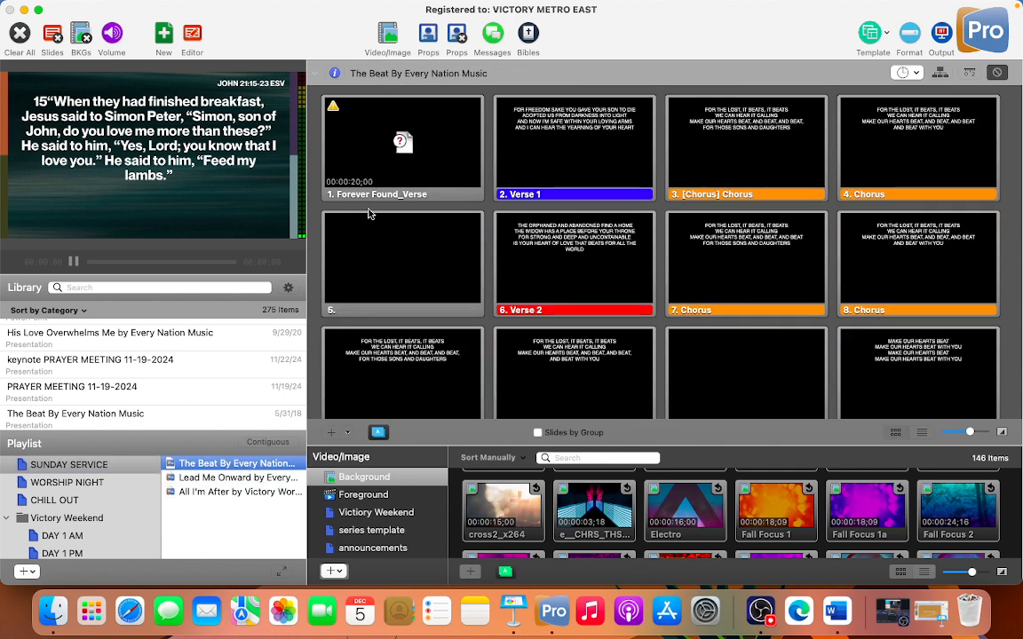
left_click(194, 493)
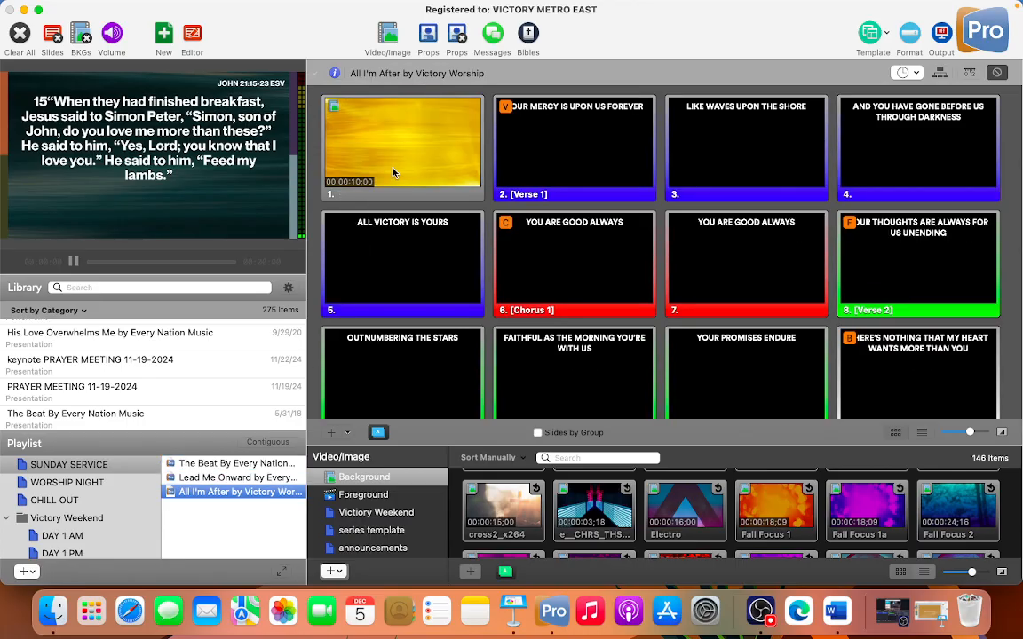
left_click(395, 173)
left_click(605, 144)
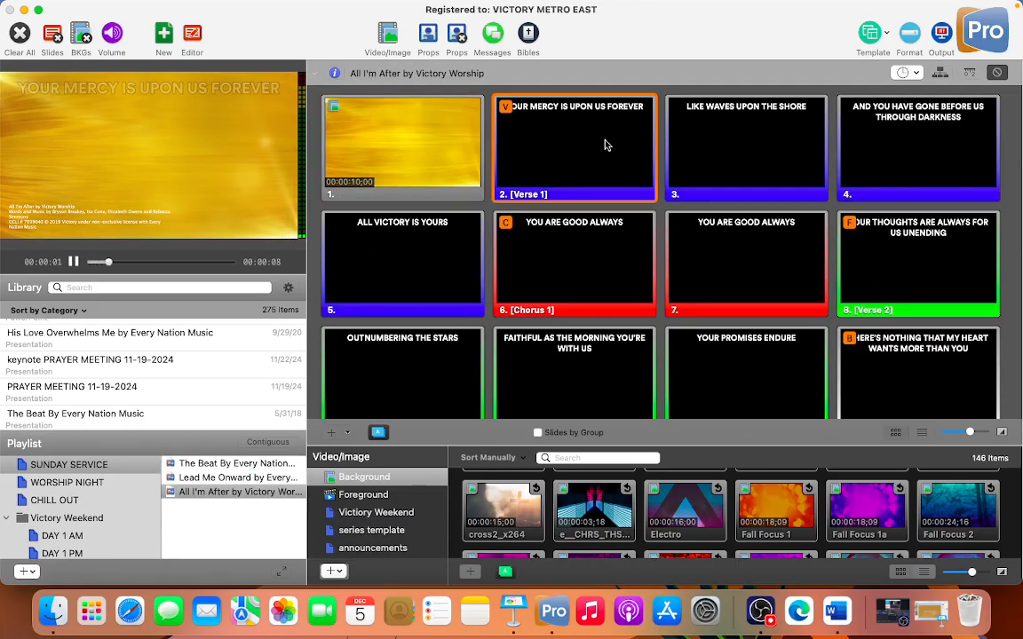
Add 12-1-2024 from the library to the end of the SUNDAY SERVICE playlist and open it there
scroll(99, 347, "up", 2)
left_click(100, 337)
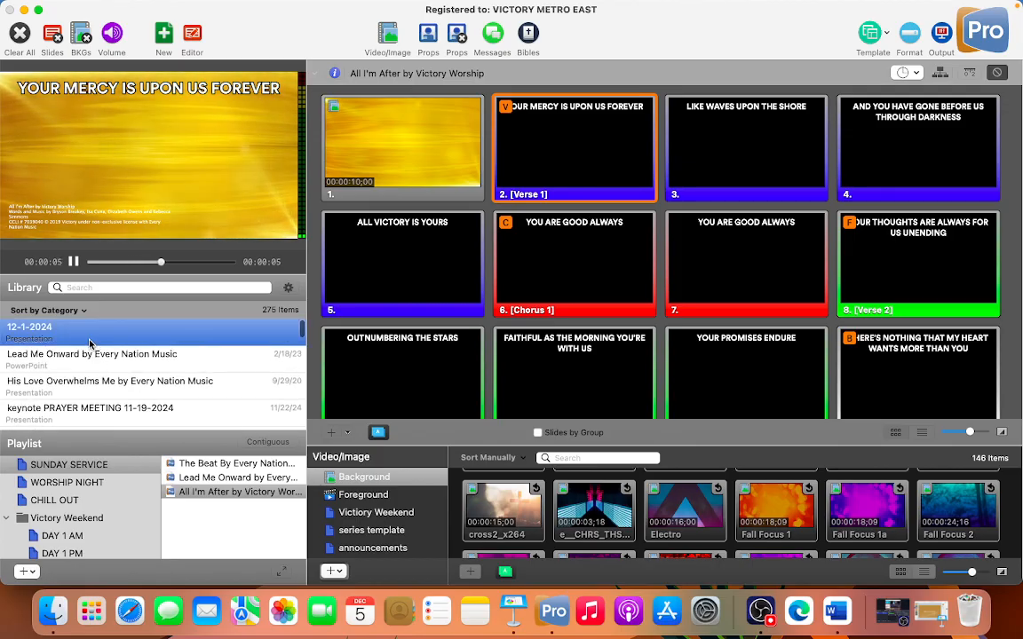
left_click_drag(100, 339, 229, 513)
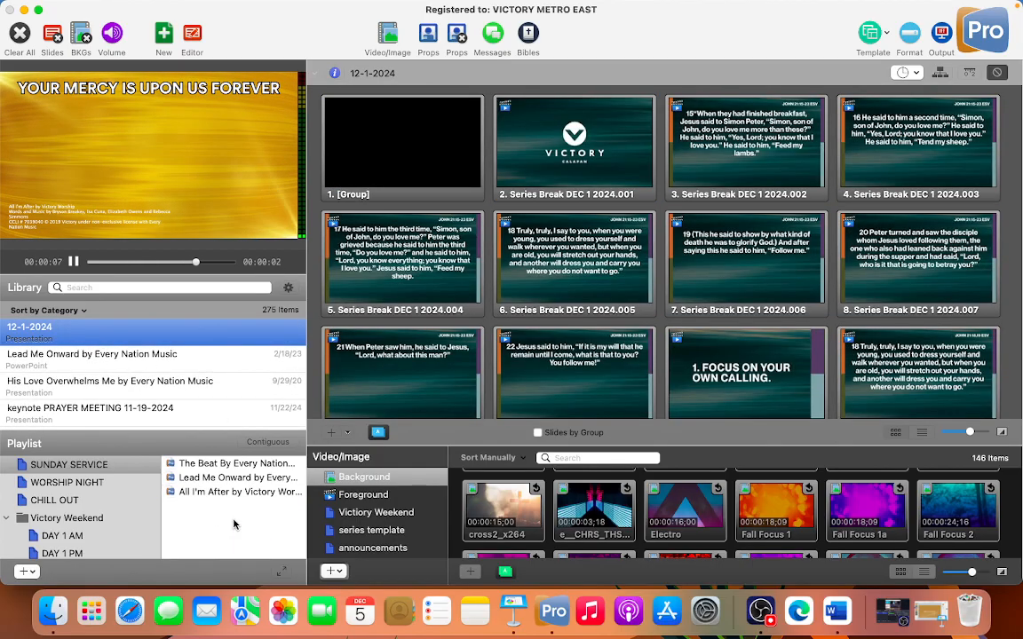
left_click(213, 506)
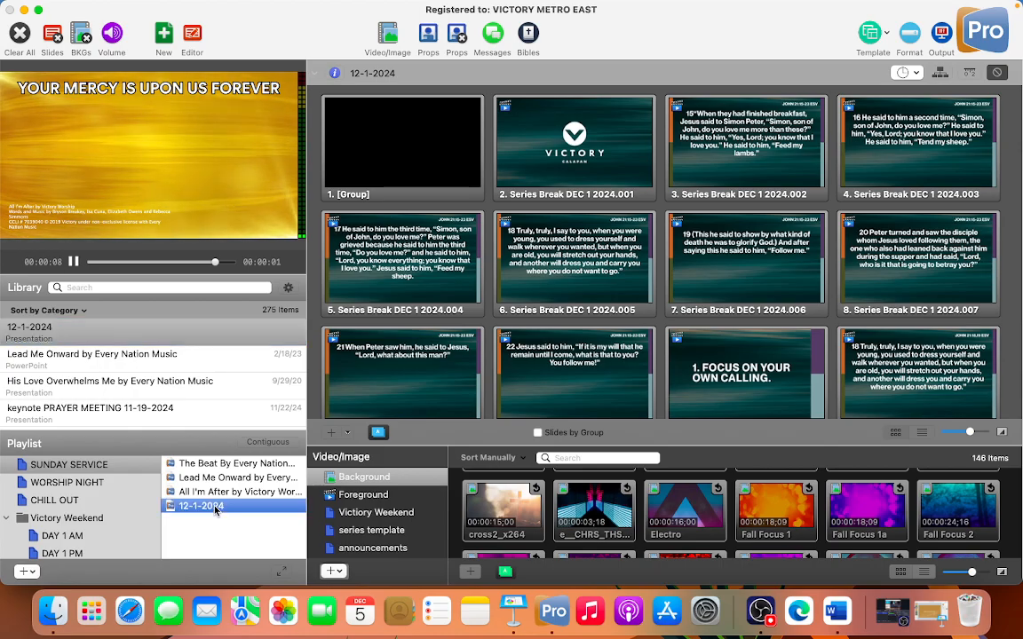
Show slide 3 of All I'm After live, clear the slide text, and show the Victory Calapan logo slide of 12-1-2024
left_click(221, 494)
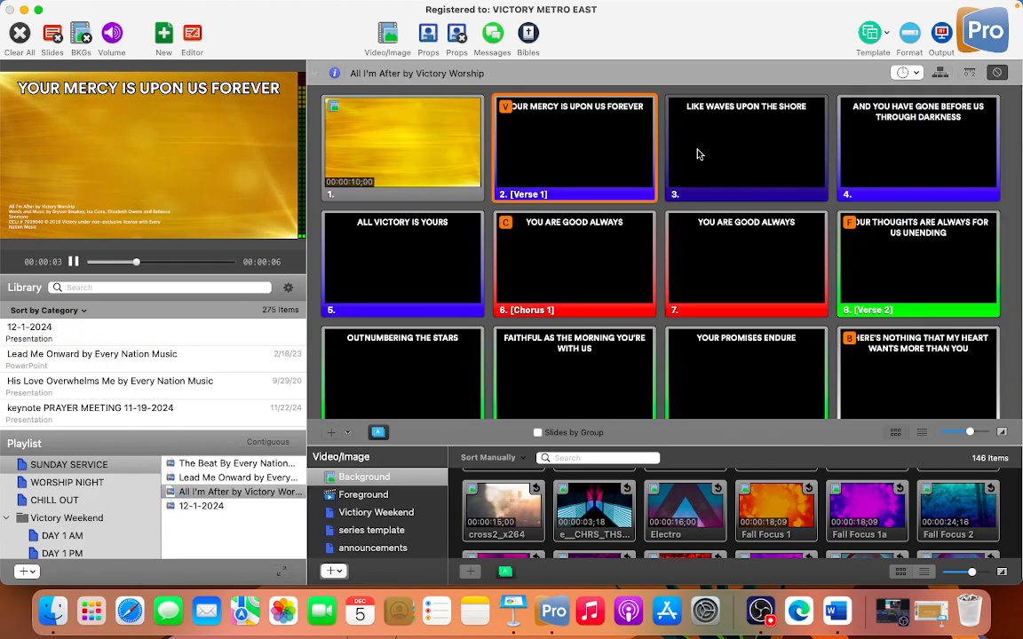
left_click(698, 156)
left_click(51, 38)
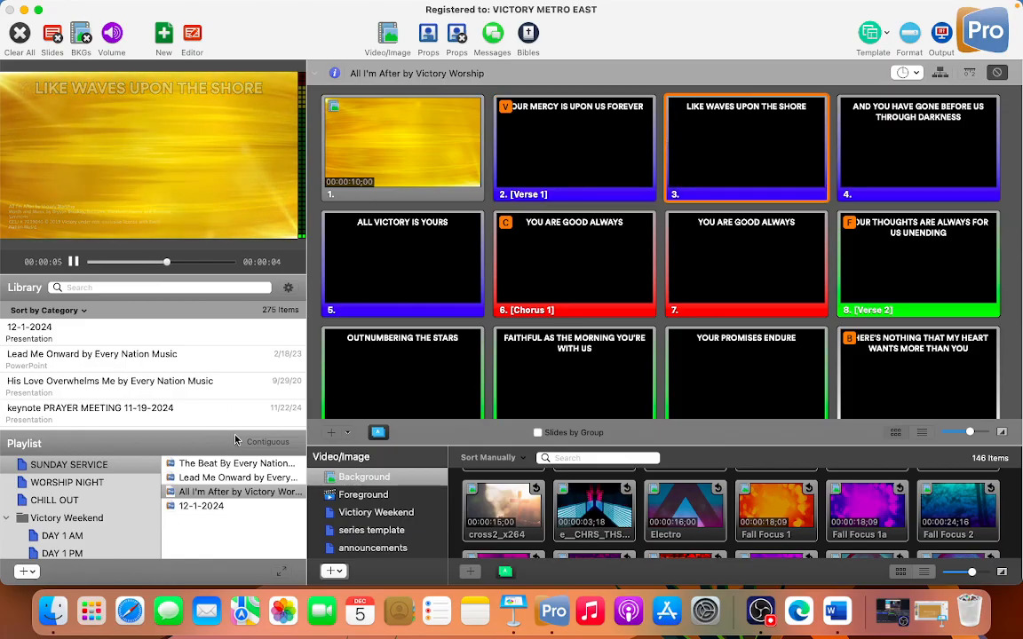
left_click(213, 508)
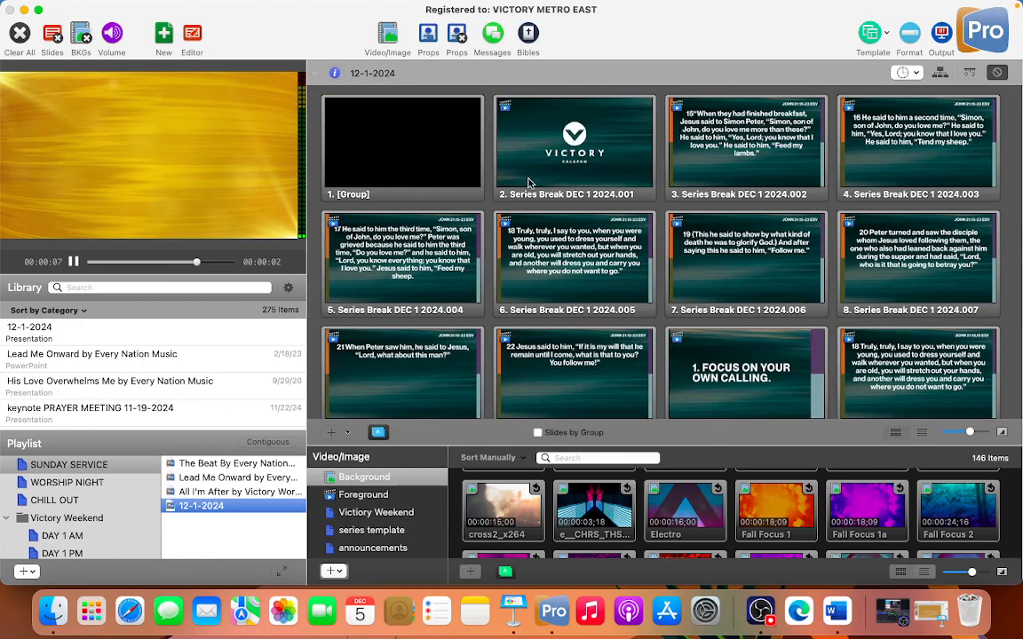
left_click(546, 168)
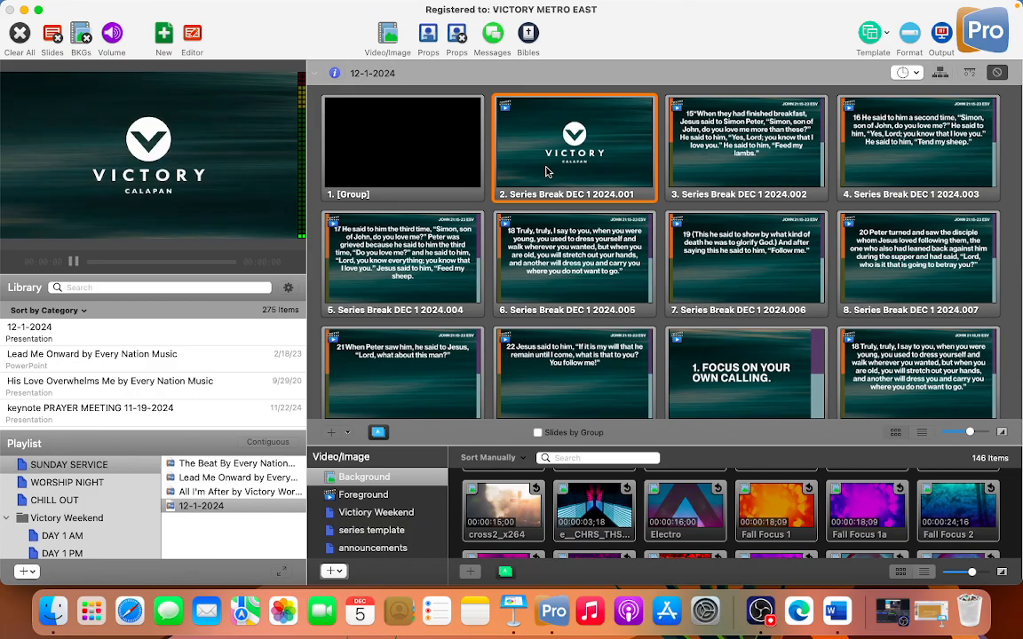
Delete the blank first slide of 12-1-2024 and show the Series Break DEC 1 2024.005 slide live
left_click(448, 160)
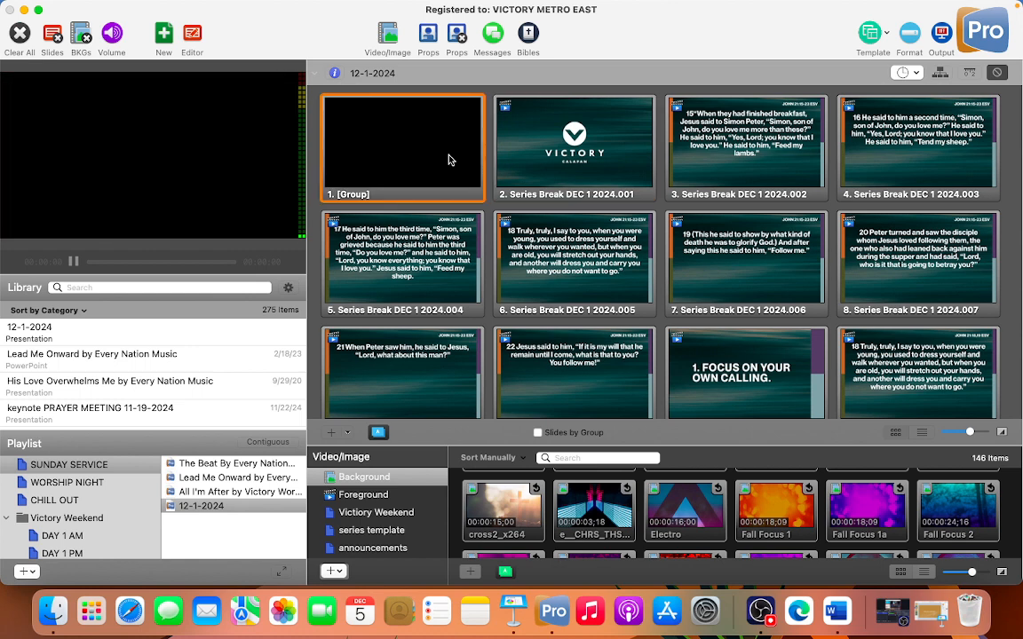
right_click(449, 160)
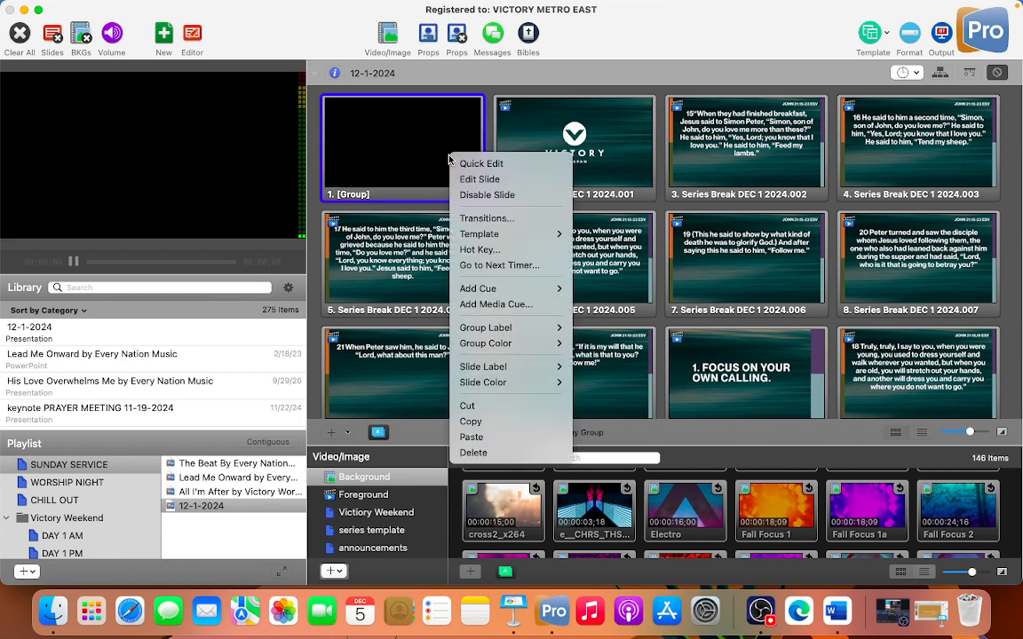
left_click(478, 453)
left_click(426, 267)
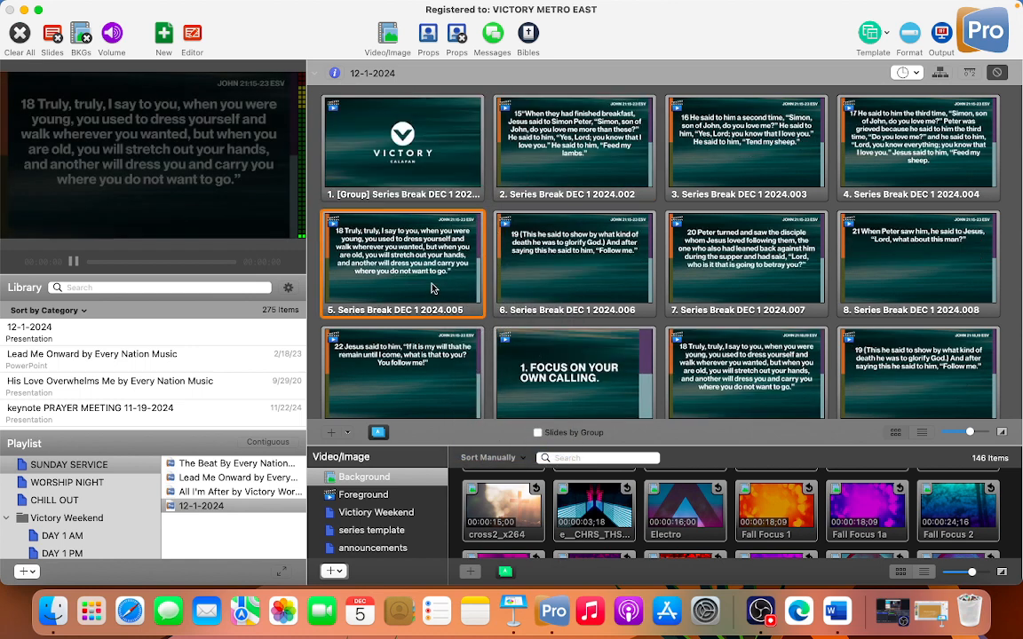
scroll(432, 286, "down", 10)
scroll(432, 287, "up", 10)
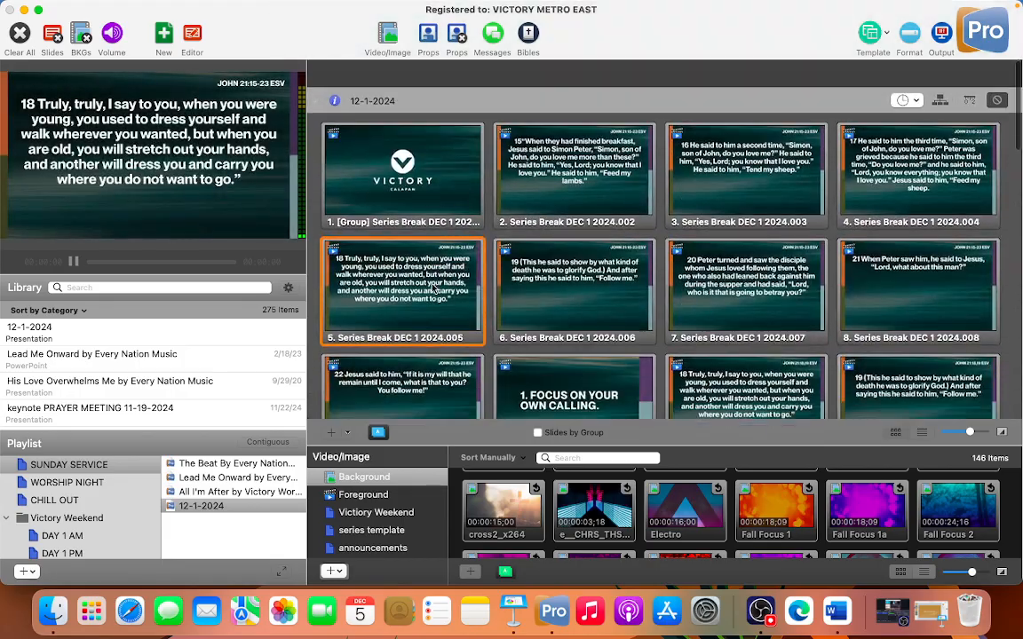
Switch to Keynote and place a copy of the Joshua 10:12 ESV verse slide at the end of the presentation
key("super+Tab")
key("super+Tab")
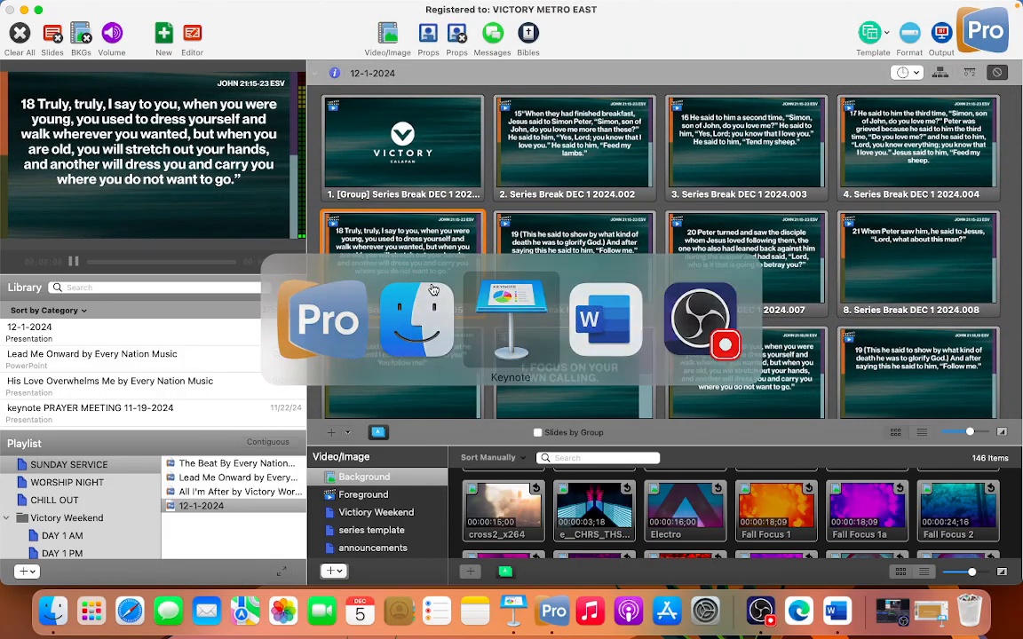
key("super+Tab")
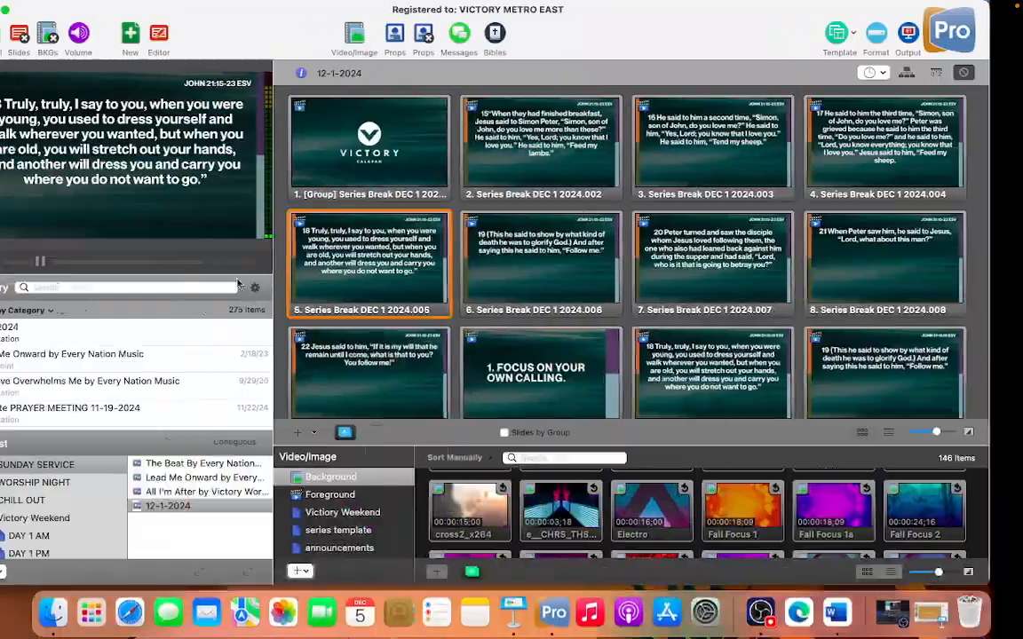
key("super+Tab")
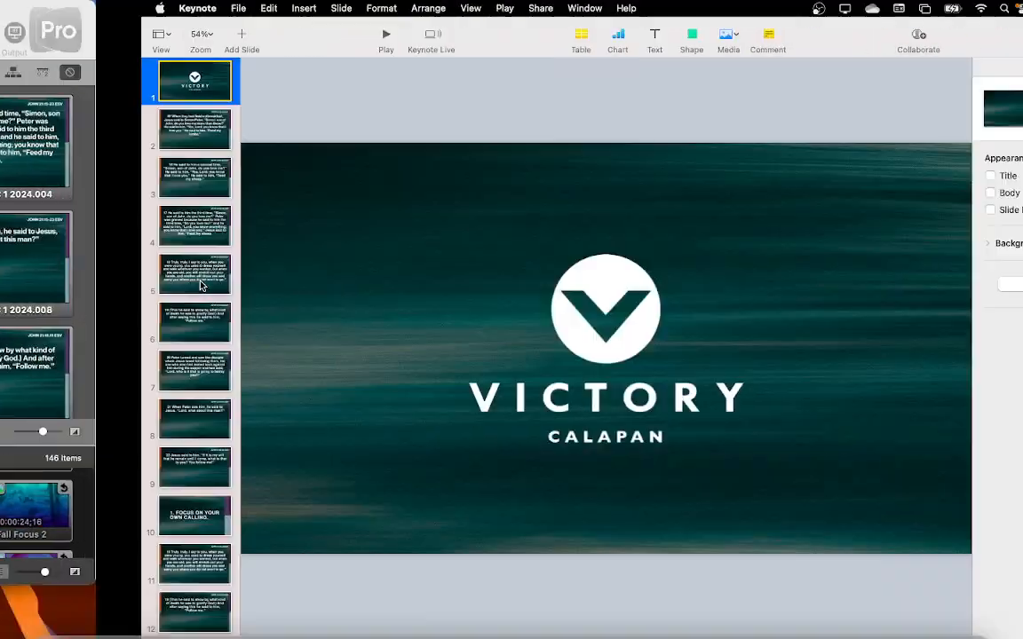
left_click(67, 423)
scroll(67, 425, "down", 15)
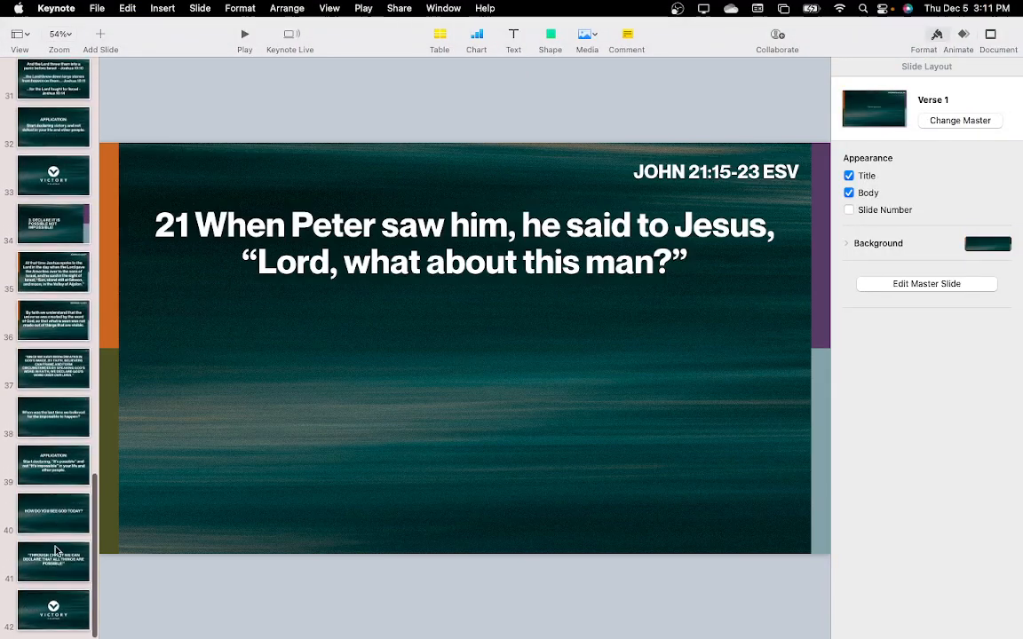
left_click(55, 555)
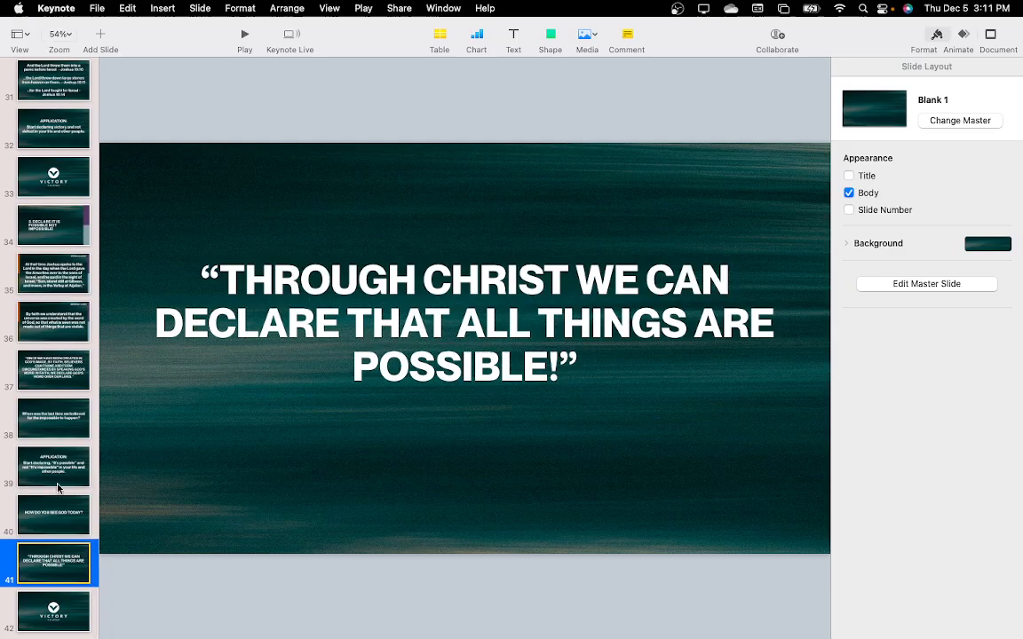
left_click(51, 372)
left_click(52, 278)
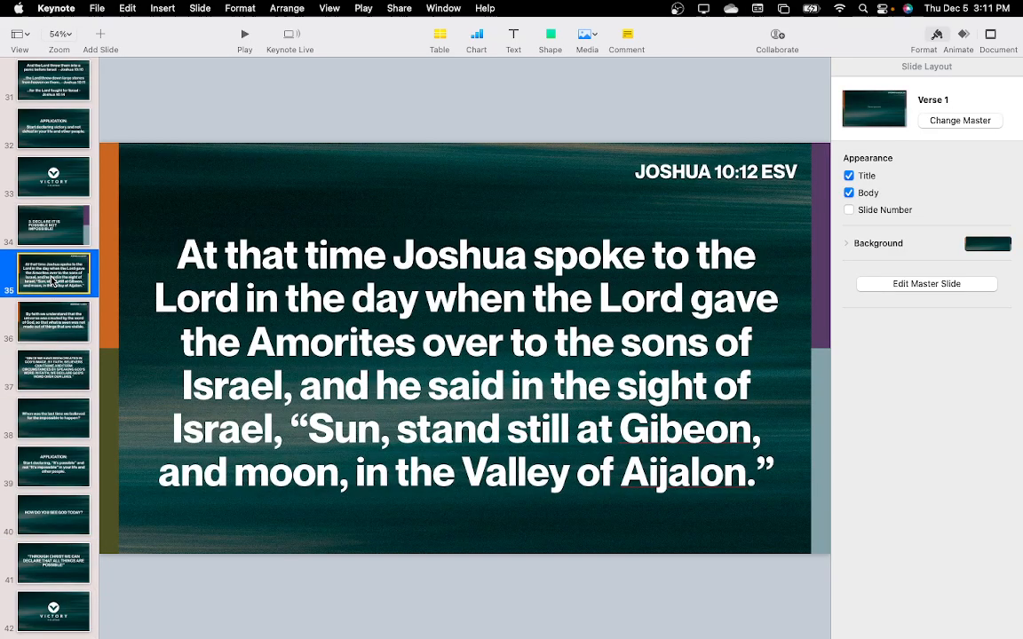
left_click_drag(52, 282, 66, 626)
Switch to Word and find the Hebrews 12:2 ESV verse in the conclusion of the Series Break December 1 2024 document
key("super+Tab")
key("super+Tab")
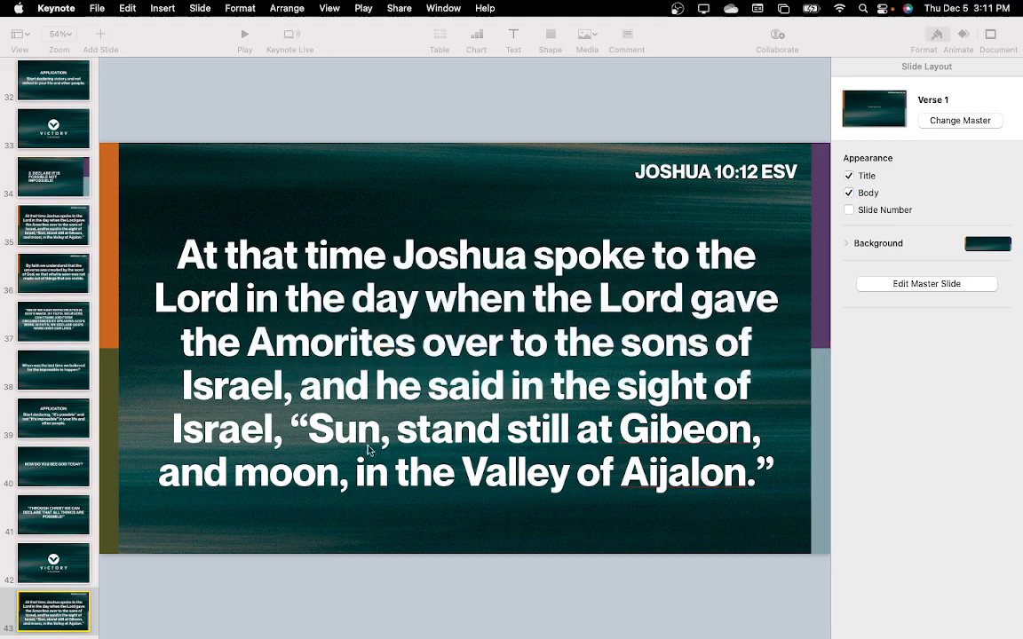
scroll(415, 388, "down", 20)
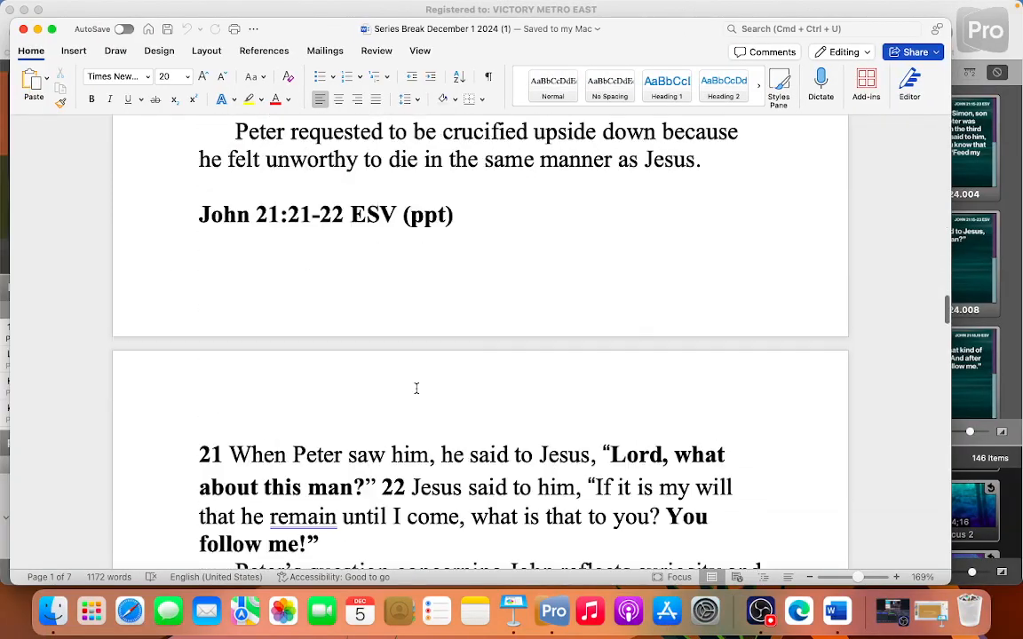
scroll(415, 388, "up", 2)
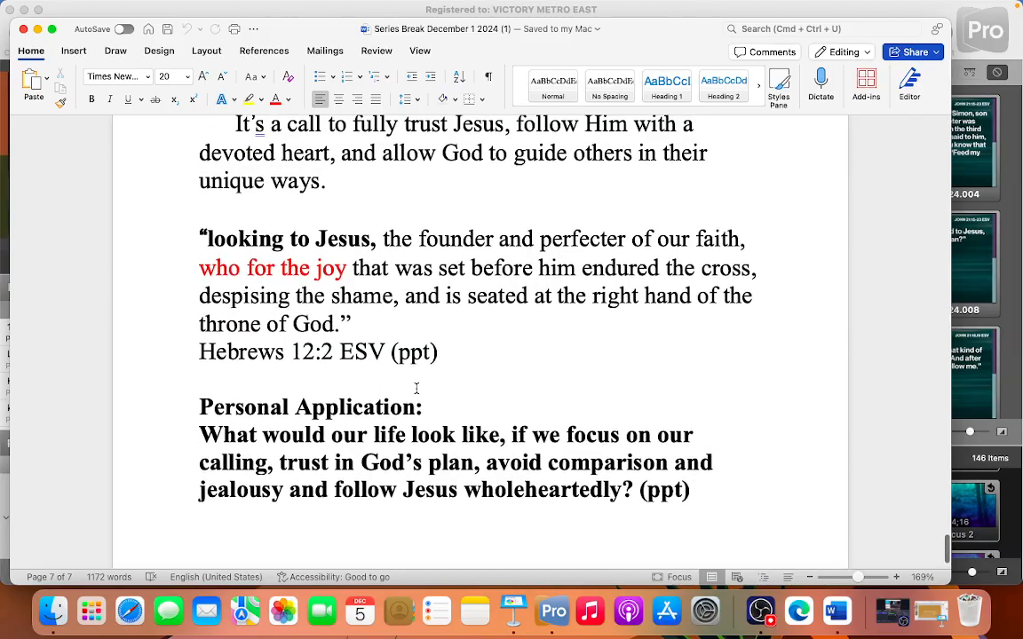
scroll(415, 388, "up", 5)
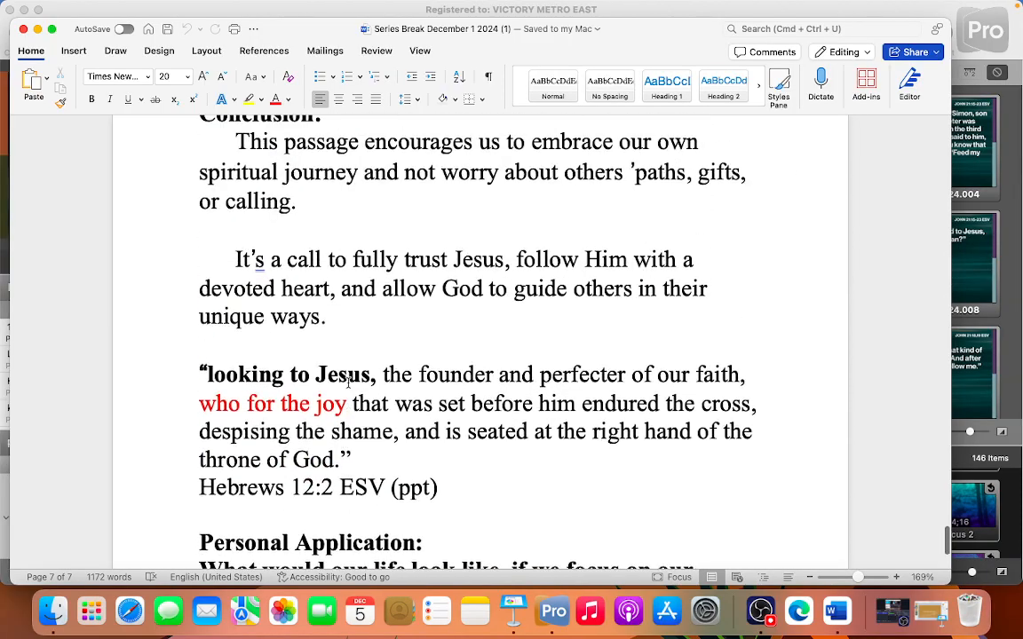